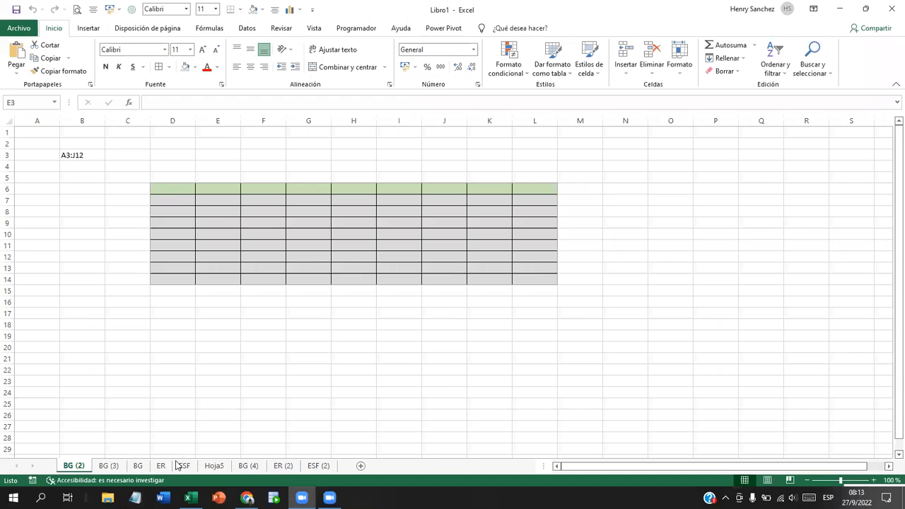
# Step: Add the Hoja5 and ESF (2) tabs to the BG (2) group and show the Color de pestaña palette
pyautogui.click(219, 470)
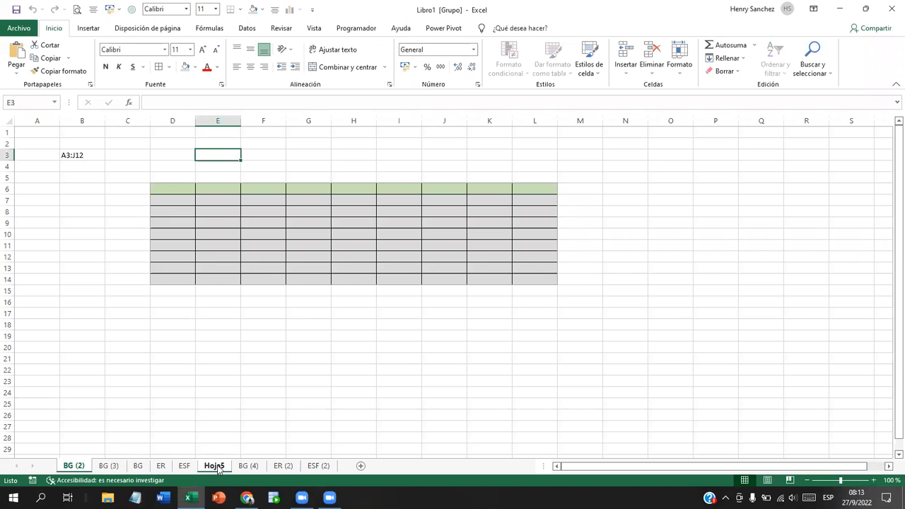
pyautogui.keyDown('ctrl'); pyautogui.click(318, 468); pyautogui.keyUp('ctrl')
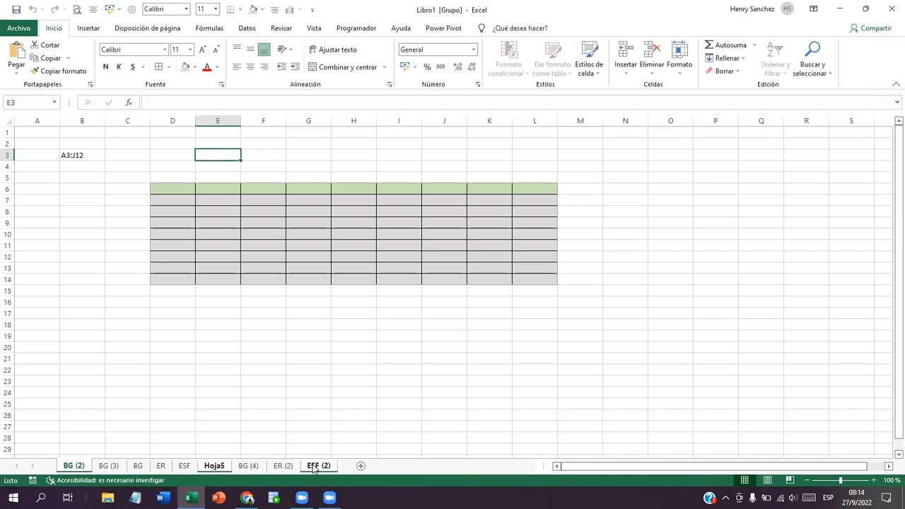
pyautogui.rightClick(314, 466)
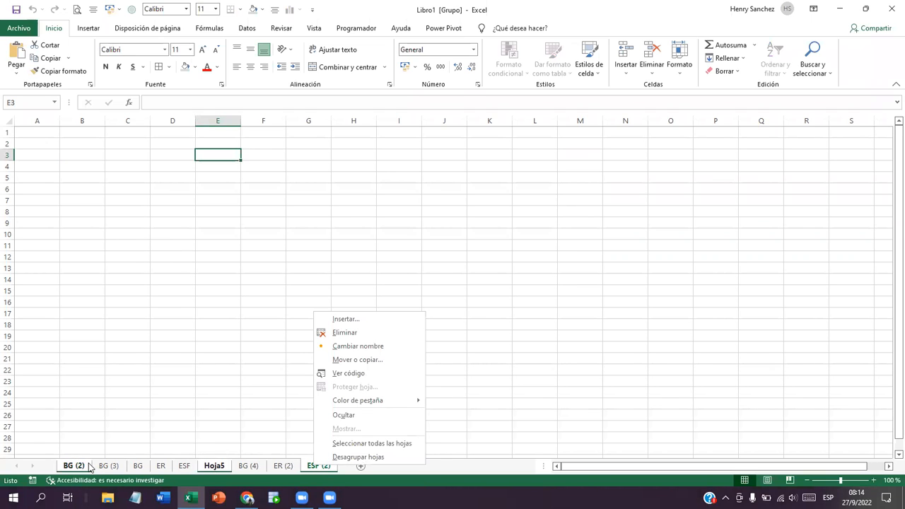
pyautogui.moveTo(350, 406)
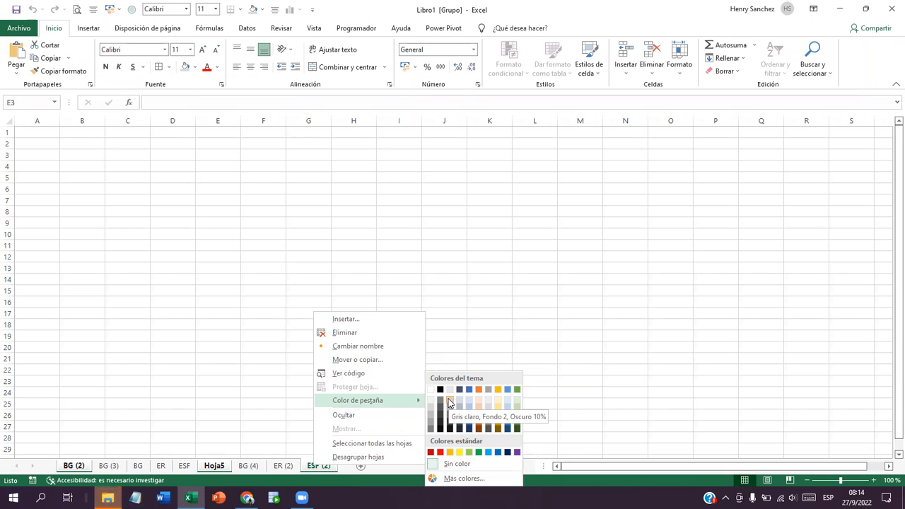
# Step: Colour the grouped BG (2), Hoja5 and ESF (2) tabs Rojo, then ungroup by selecting ER (2)
pyautogui.click(440, 452)
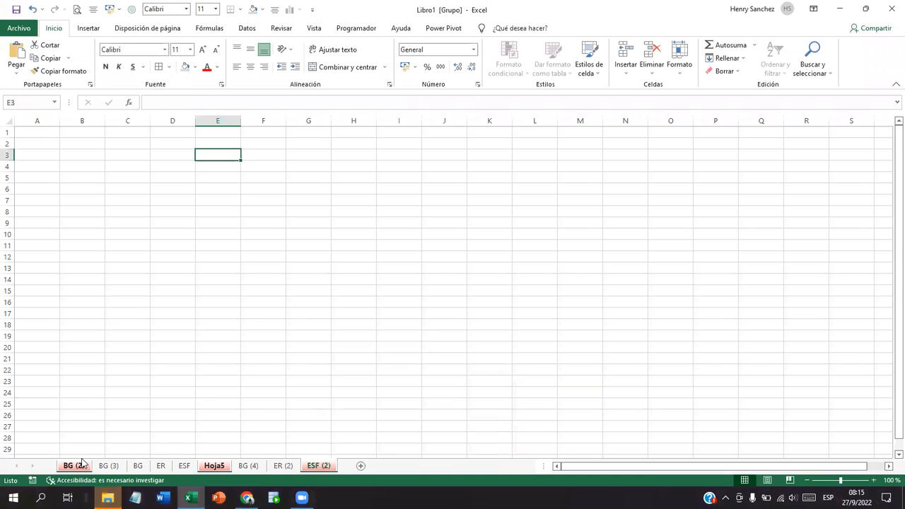
pyautogui.keyDown('ctrl'); pyautogui.click(311, 467); pyautogui.keyUp('ctrl')
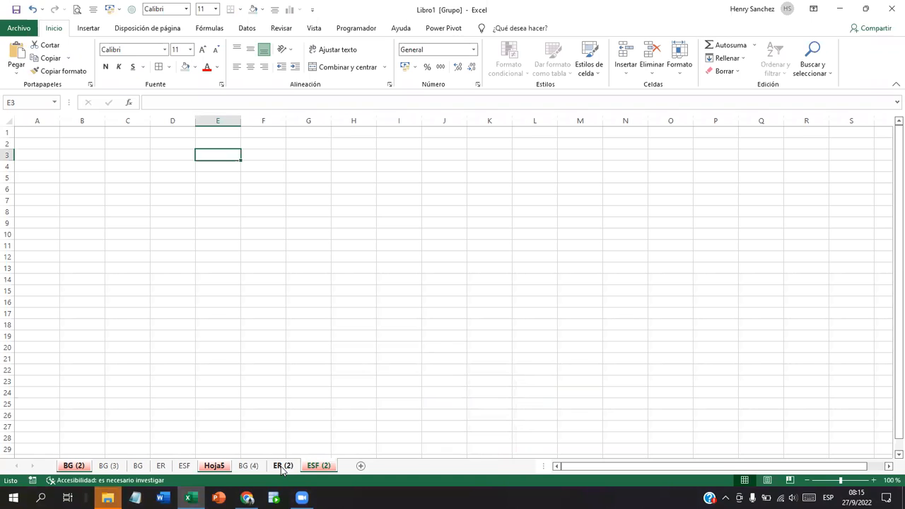
pyautogui.click(282, 467)
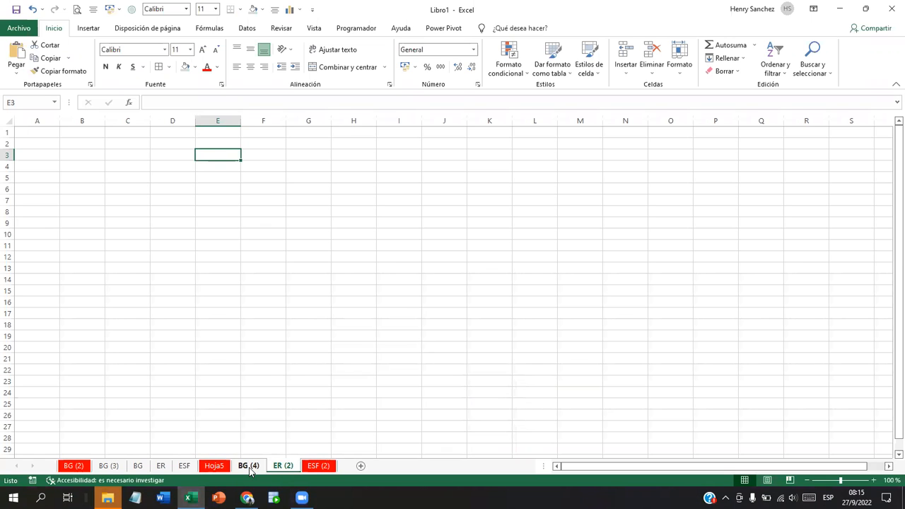
# Step: Hide the BG (4) sheet with the Ocultar command on its tab menu
pyautogui.rightClick(249, 467)
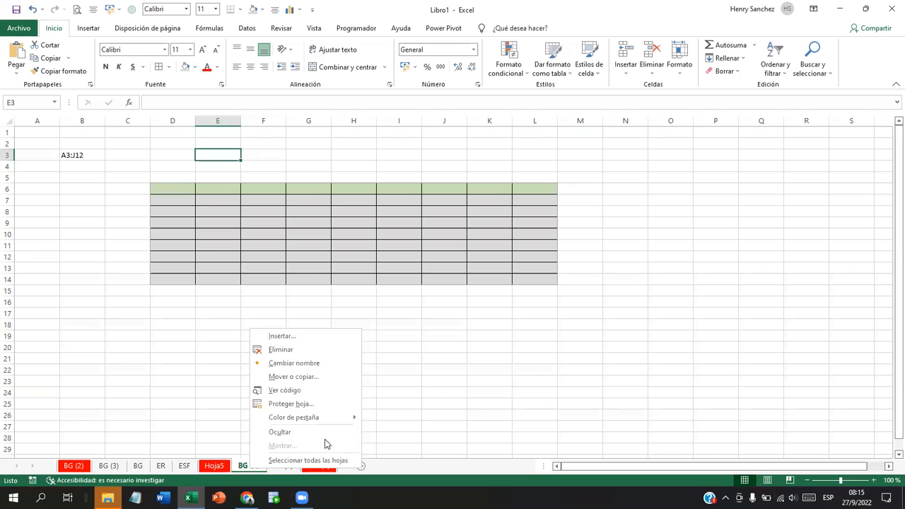
pyautogui.moveTo(337, 420)
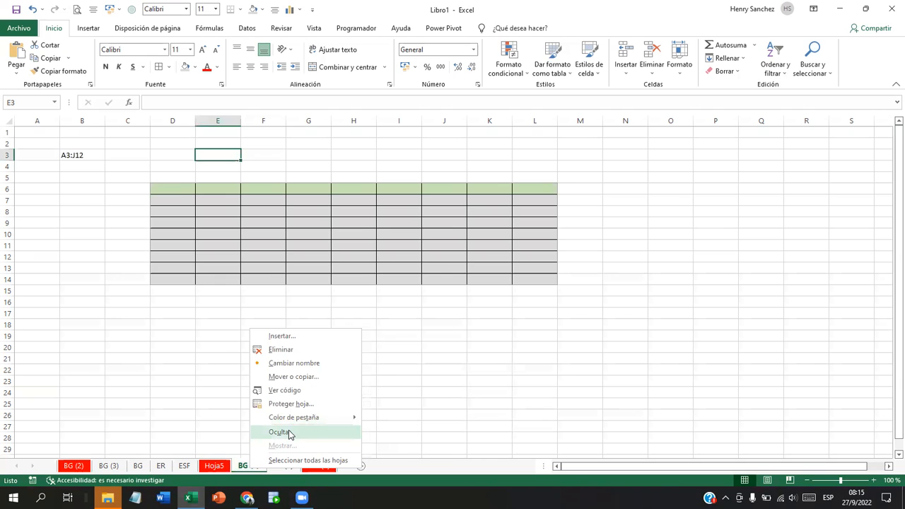
pyautogui.click(289, 433)
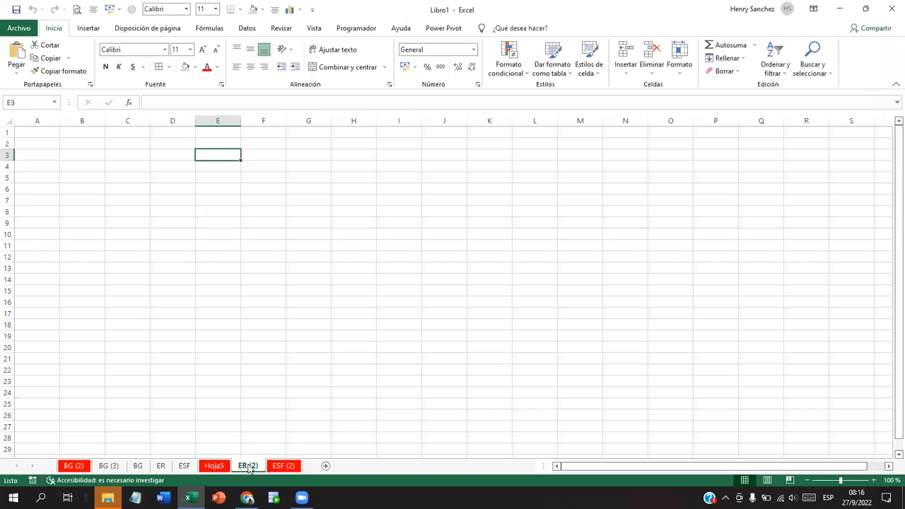
# Step: Unhide BG (4) by choosing it from the Mostrar list of hidden sheets
pyautogui.rightClick(249, 470)
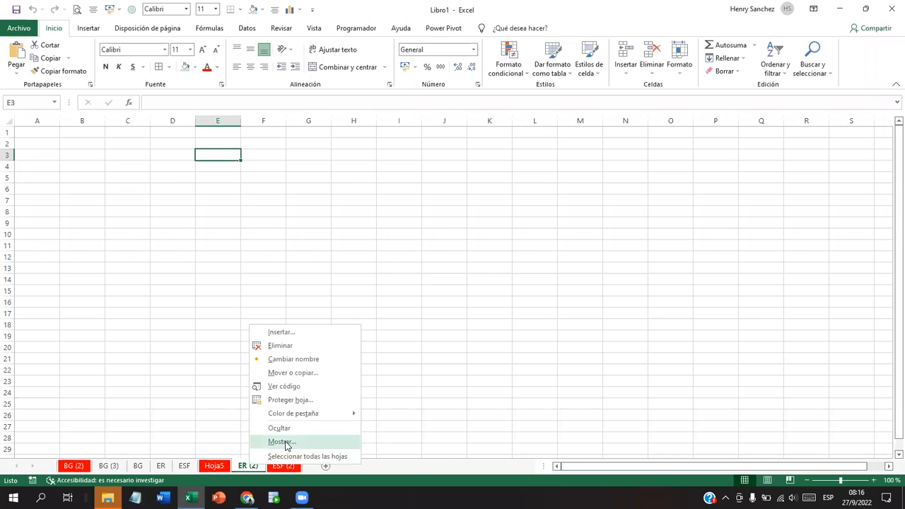
pyautogui.click(282, 442)
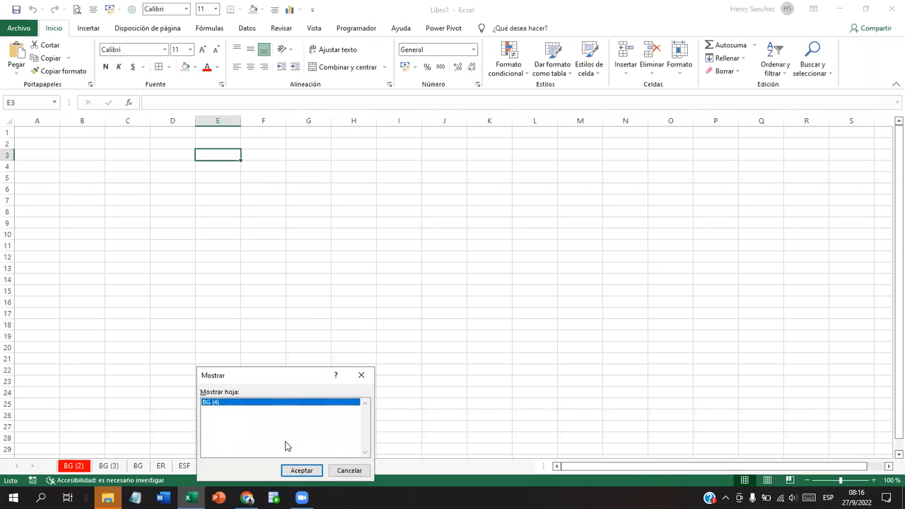
pyautogui.click(314, 471)
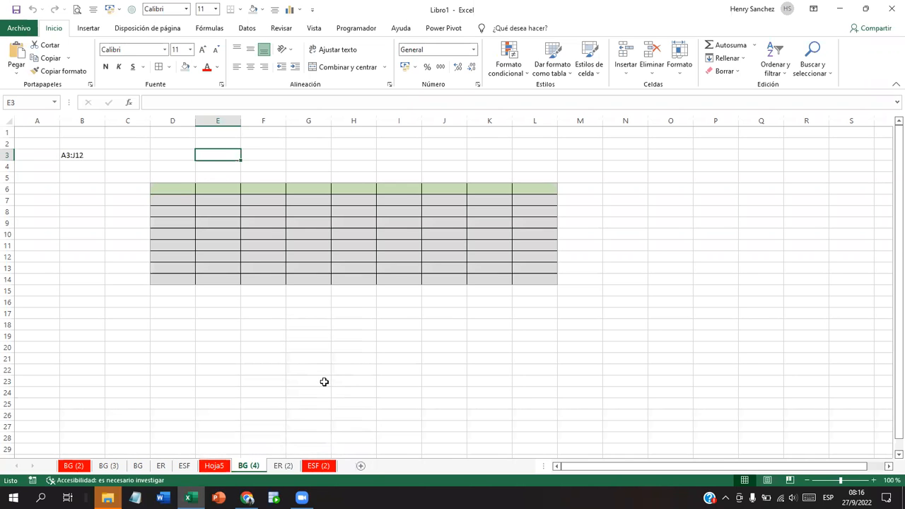
# Step: Protect the BG (4) sheet through Proteger hoja with a password that is entered and confirmed
pyautogui.rightClick(249, 467)
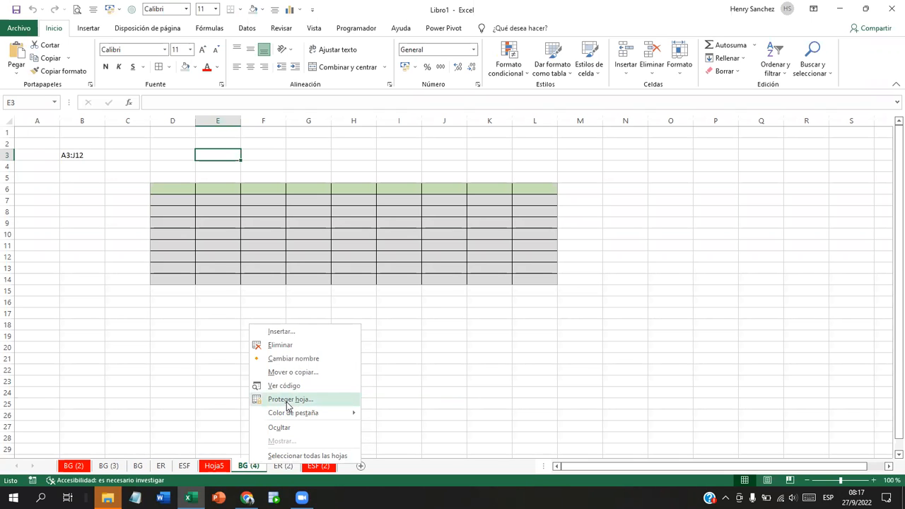
pyautogui.click(288, 400)
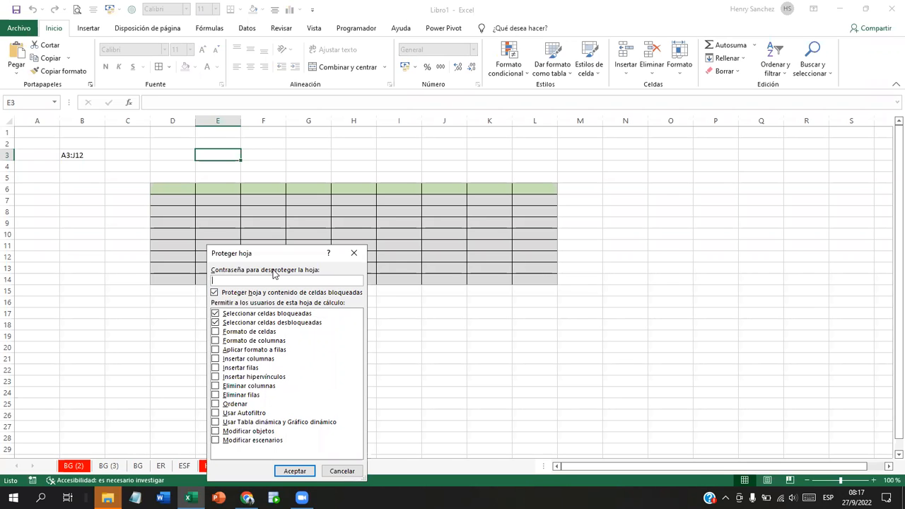
pyautogui.moveTo(259, 254); pyautogui.dragTo(366, 230)
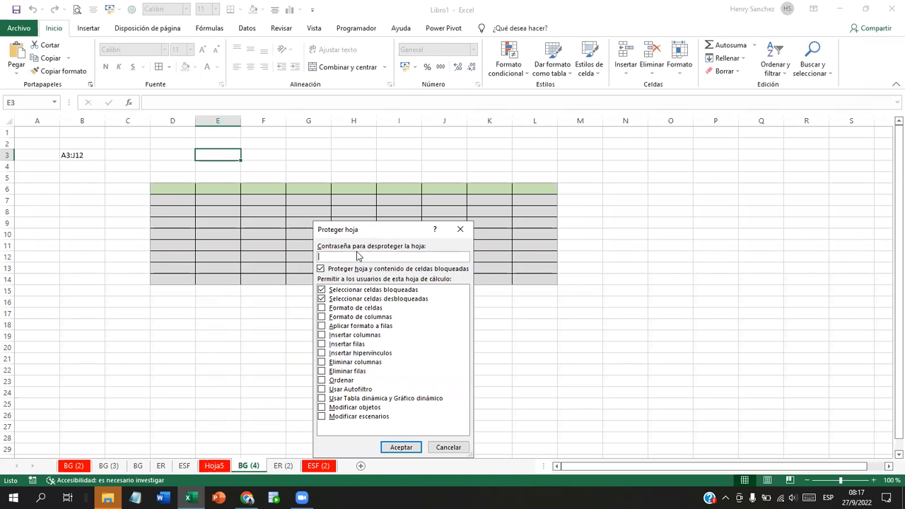
pyautogui.write('1234')
pyautogui.click(408, 445)
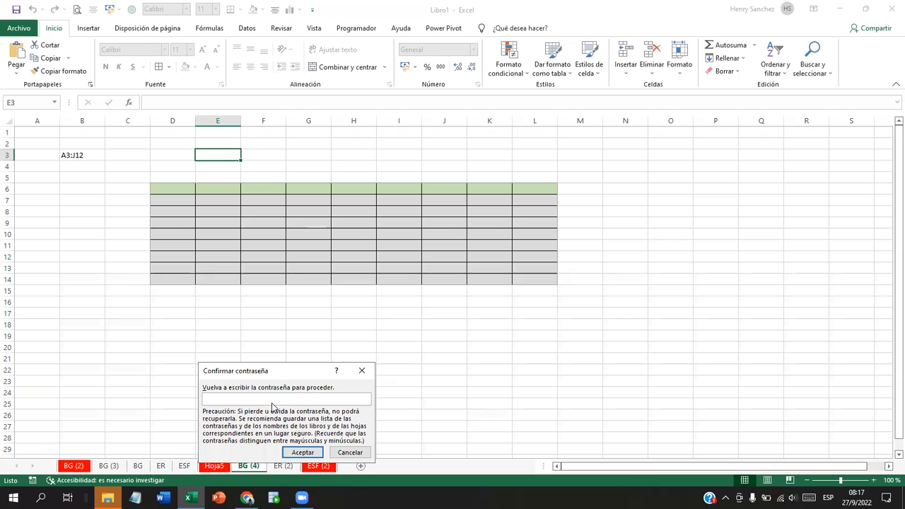
pyautogui.write('1234')
pyautogui.click(302, 451)
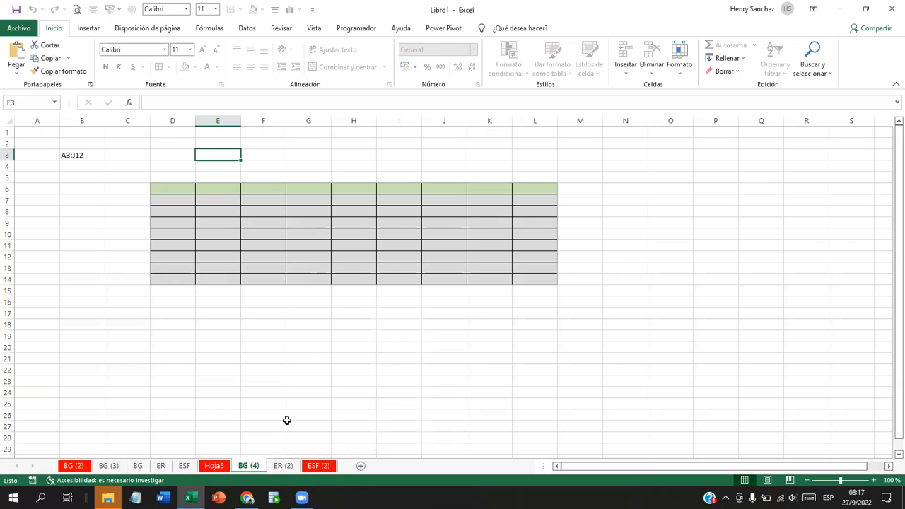
pyautogui.click(203, 177)
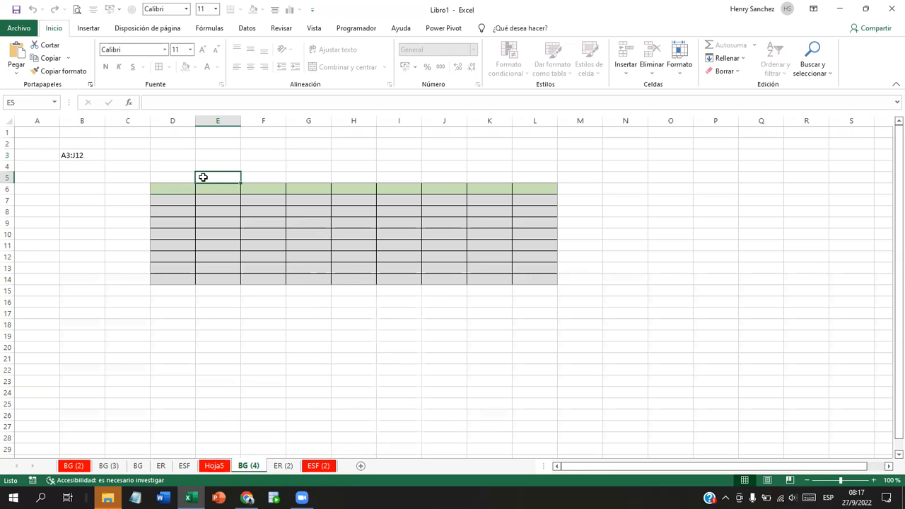
pyautogui.doubleClick(203, 178)
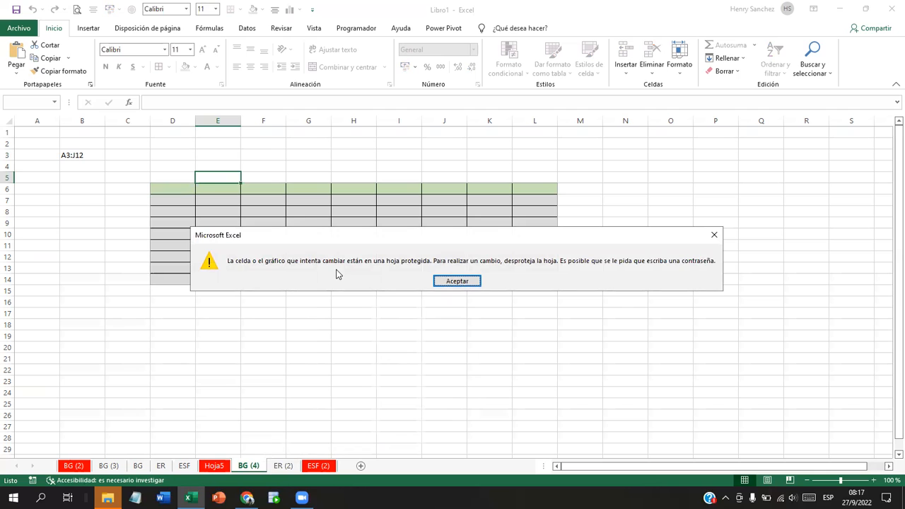
pyautogui.click(451, 280)
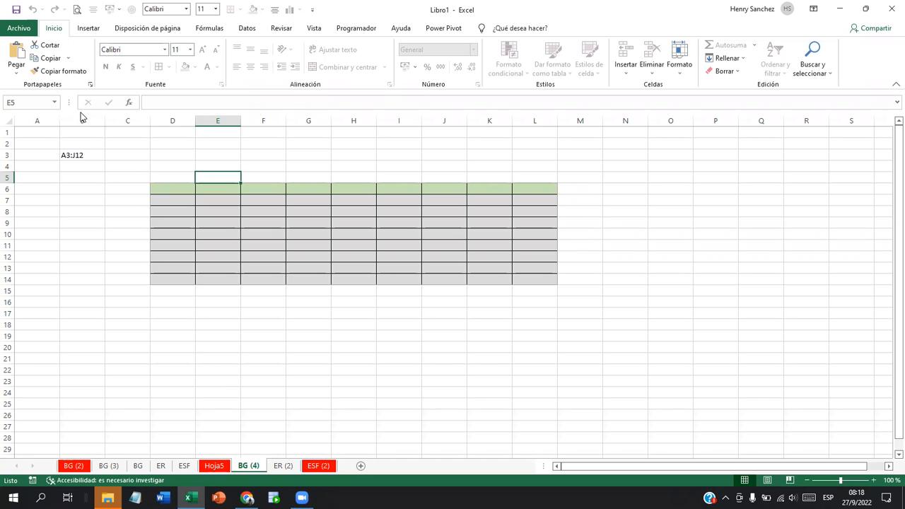
# Step: Go to the File Información page and expand the Proteger libro options
pyautogui.click(24, 29)
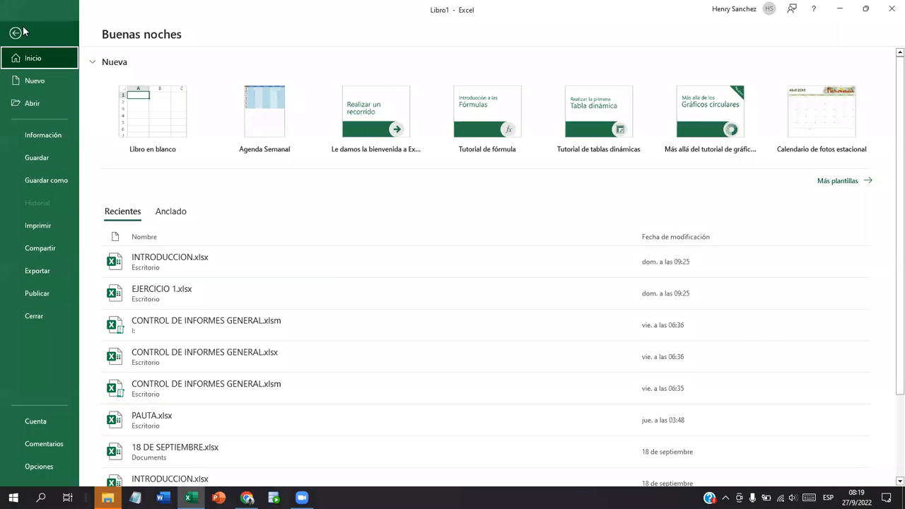
pyautogui.click(41, 135)
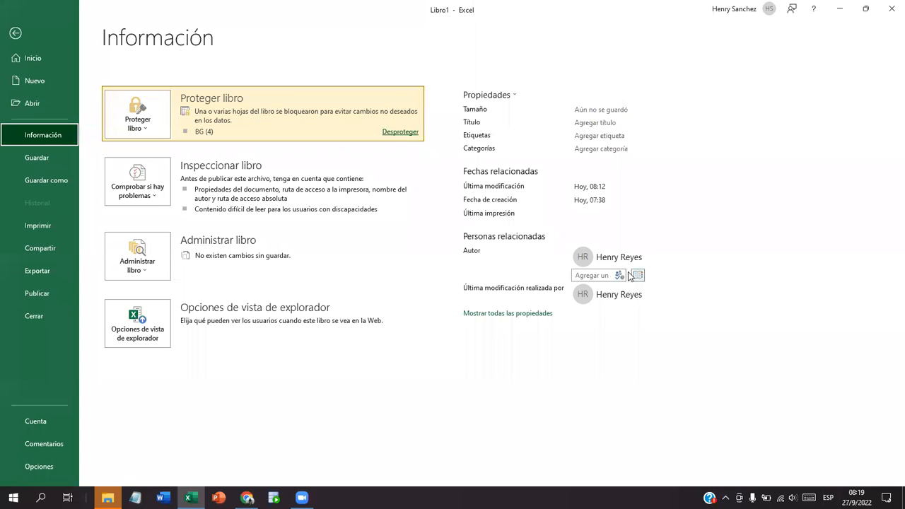
pyautogui.moveTo(612, 263)
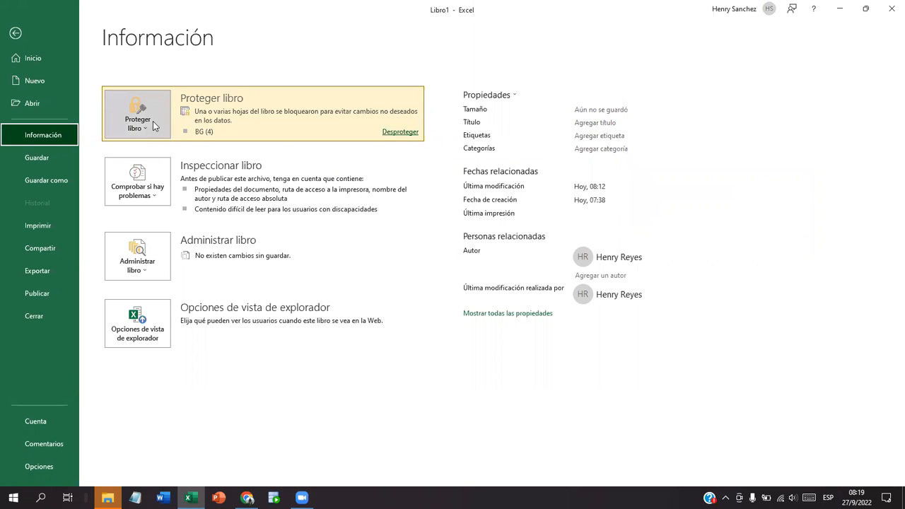
pyautogui.click(153, 123)
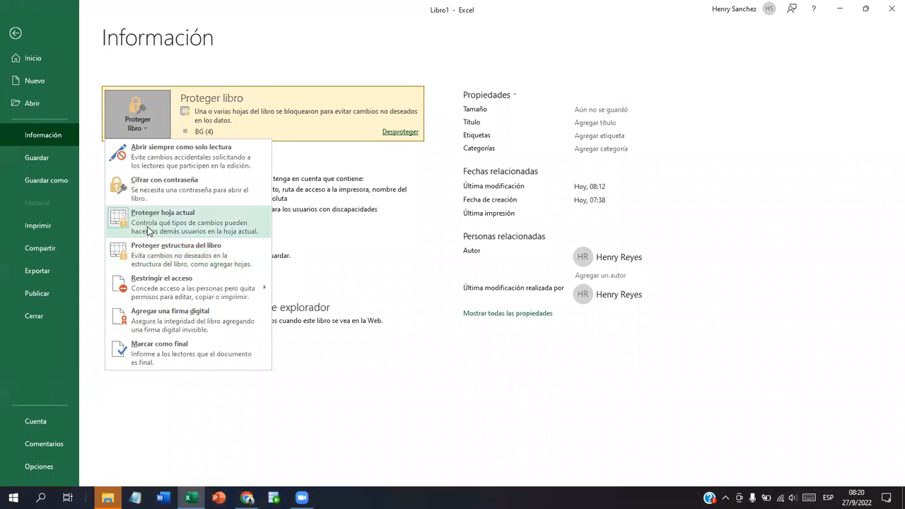
# Step: Encrypt the workbook with Cifrar con contraseña, entering and confirming an opening password
pyautogui.click(151, 195)
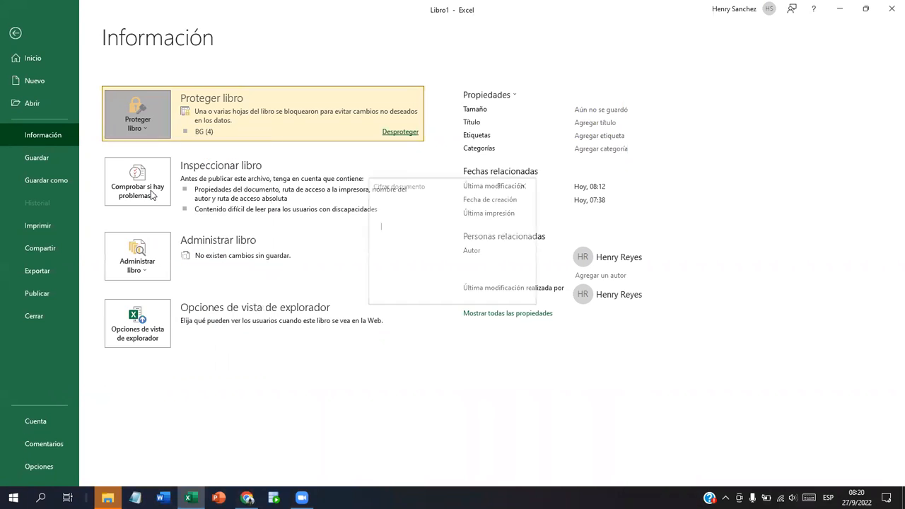
pyautogui.write('••••')
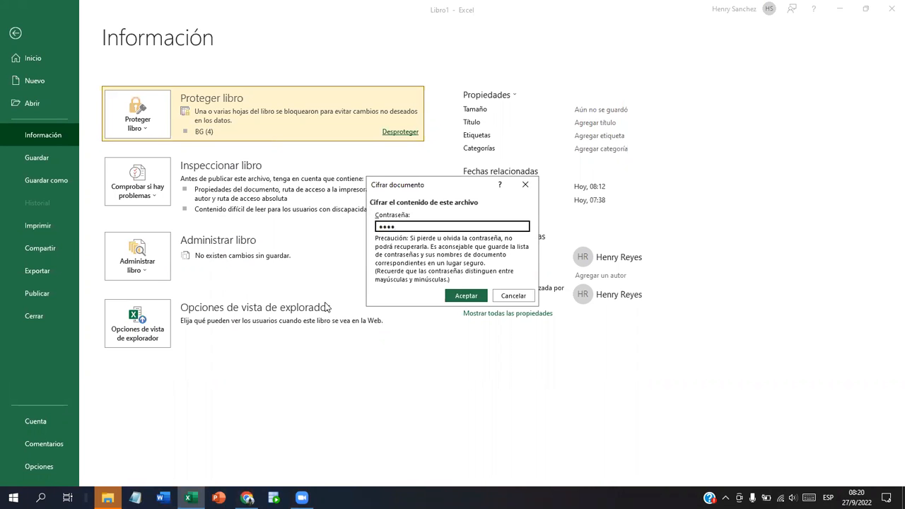
pyautogui.click(465, 297)
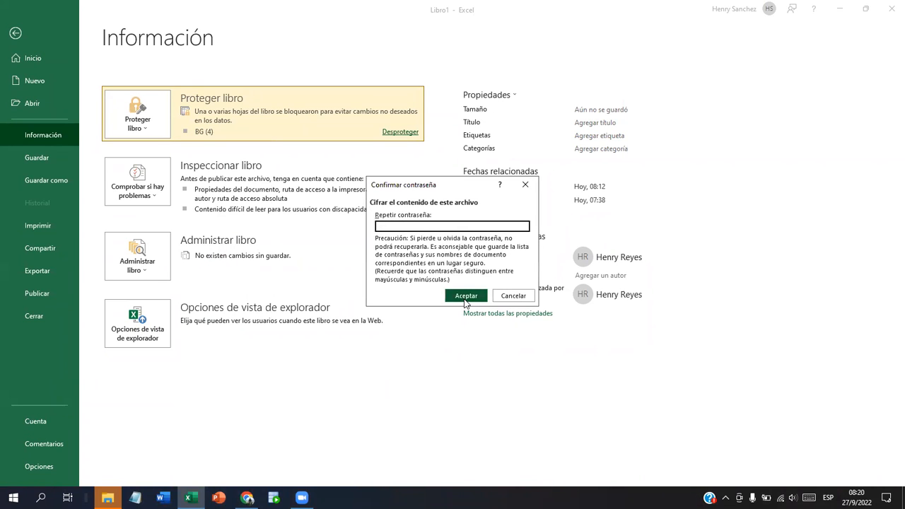
pyautogui.write('••••')
pyautogui.click(481, 300)
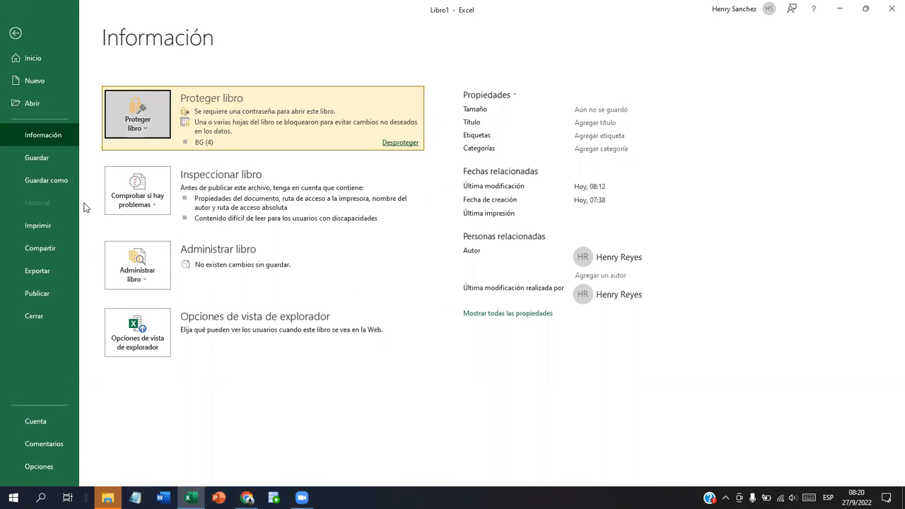
# Step: Protect the workbook structure with a confirmed password, then select cell I13 on BG (4)
pyautogui.click(130, 125)
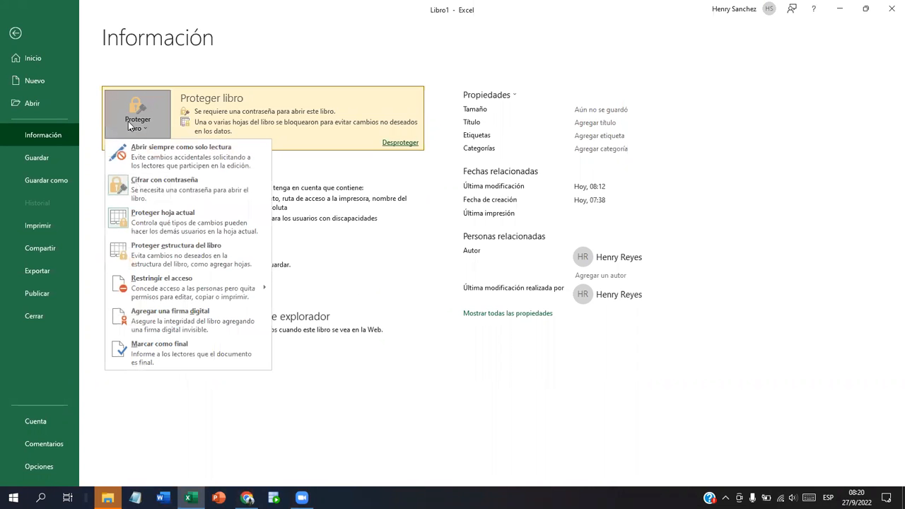
pyautogui.click(120, 252)
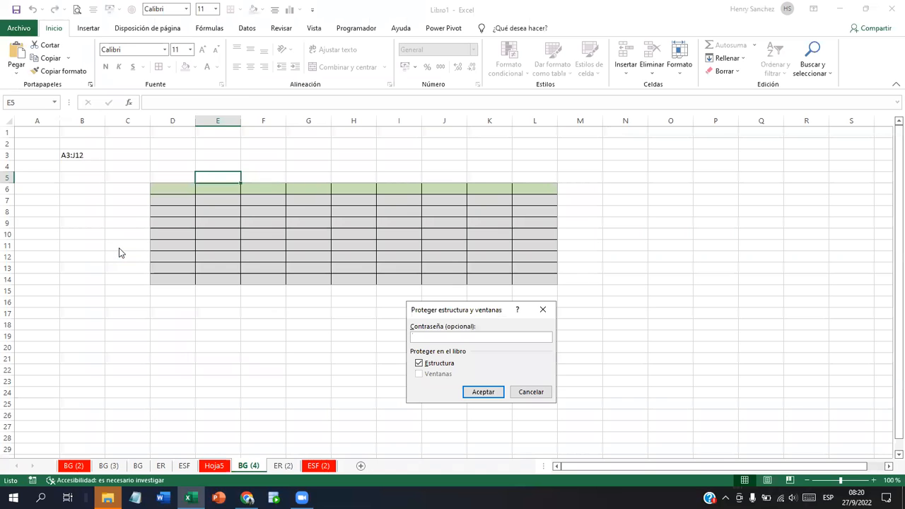
pyautogui.write('1234')
pyautogui.click(483, 392)
pyautogui.write('1234')
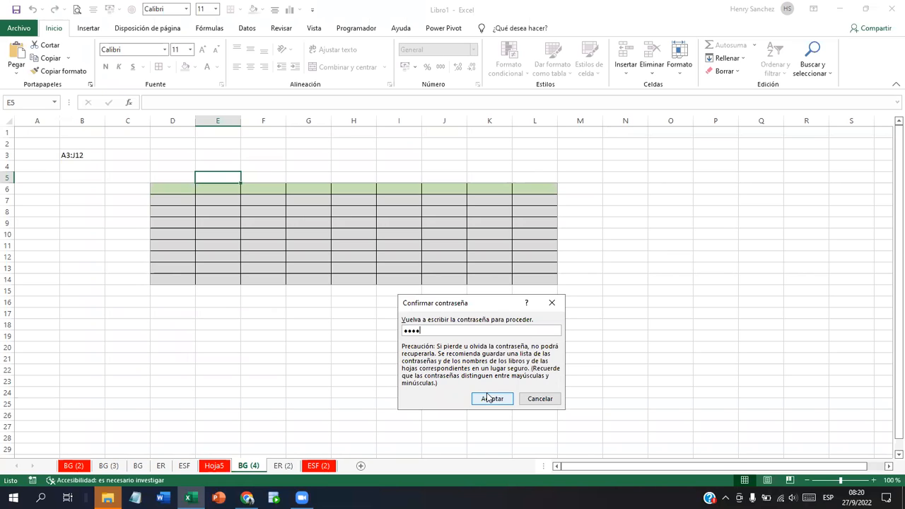
pyautogui.click(488, 399)
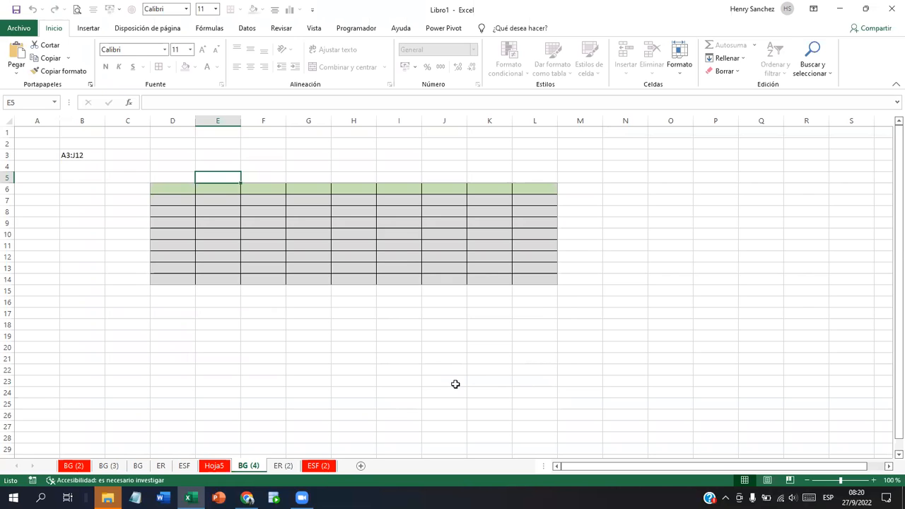
pyautogui.click(405, 264)
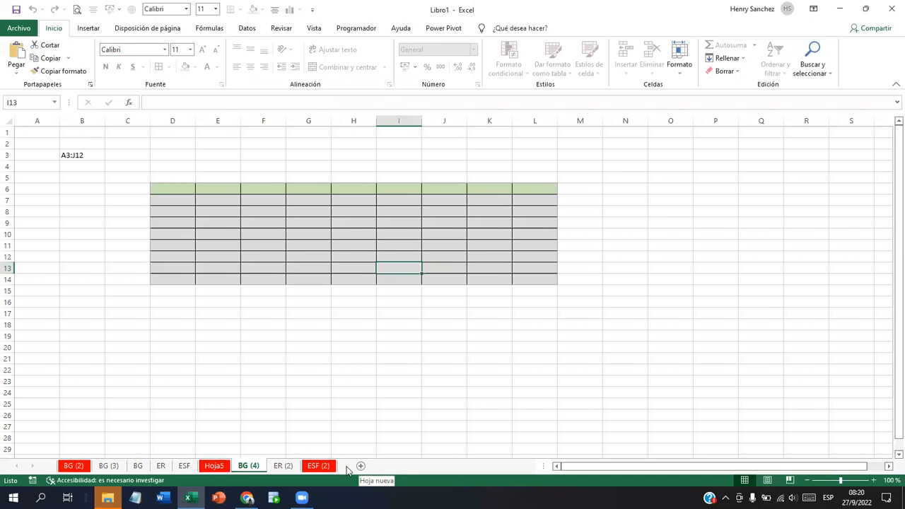
# Step: Check the ESF (2) tab menu shows sheet commands greyed out, then dismiss it
pyautogui.rightClick(313, 468)
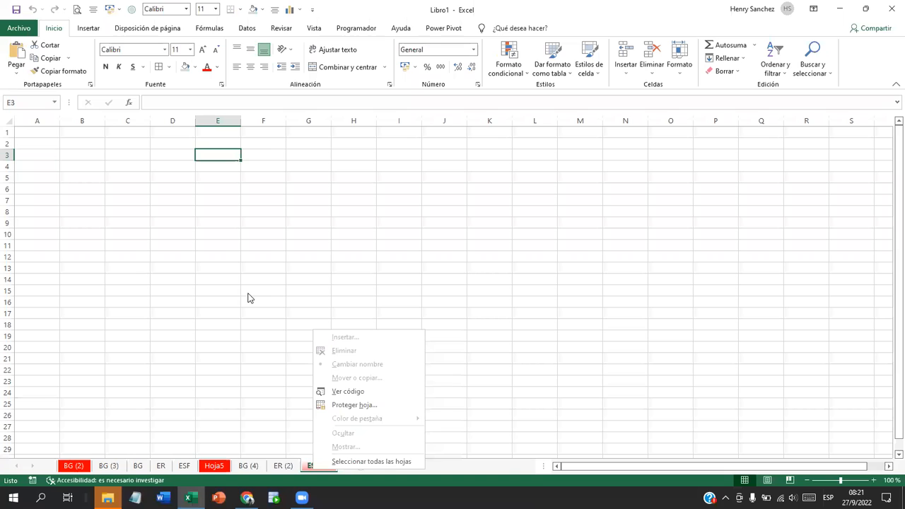
pyautogui.click(298, 324)
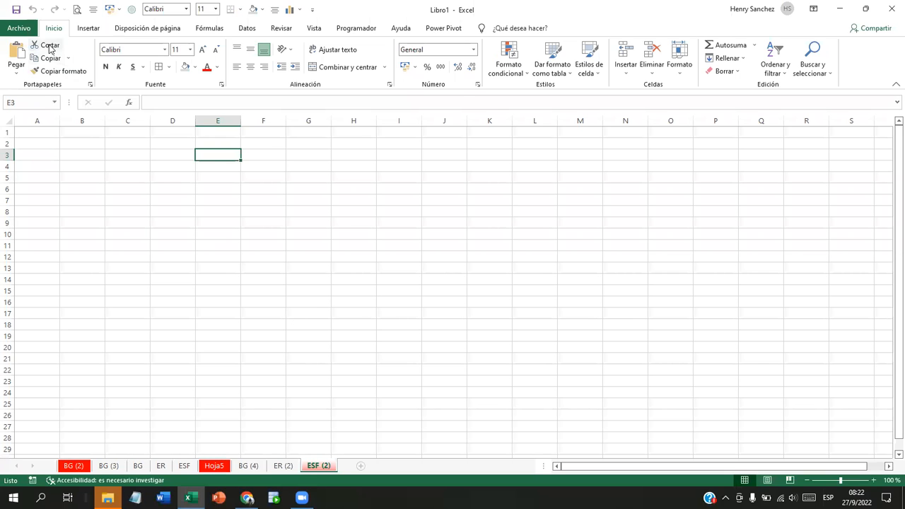
# Step: Clear the workbook's opening password under Cifrar con contraseña so it is no longer encrypted
pyautogui.click(27, 31)
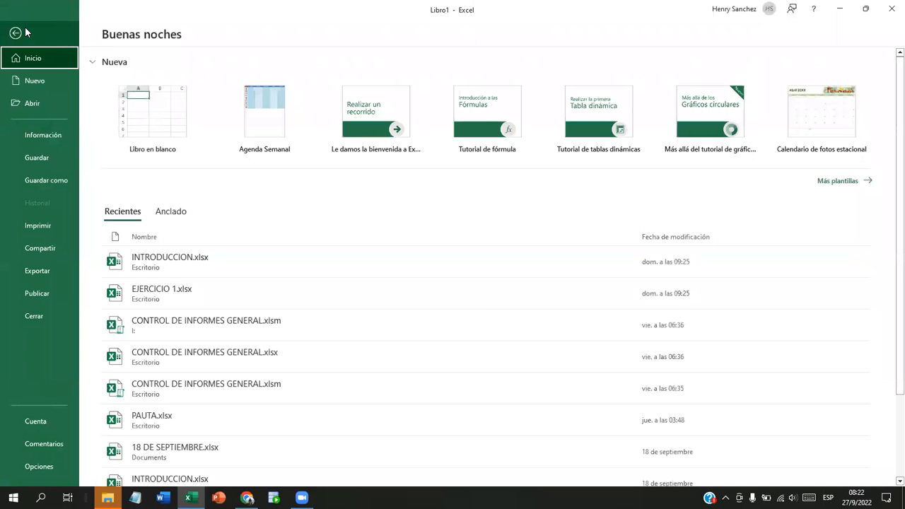
pyautogui.click(42, 136)
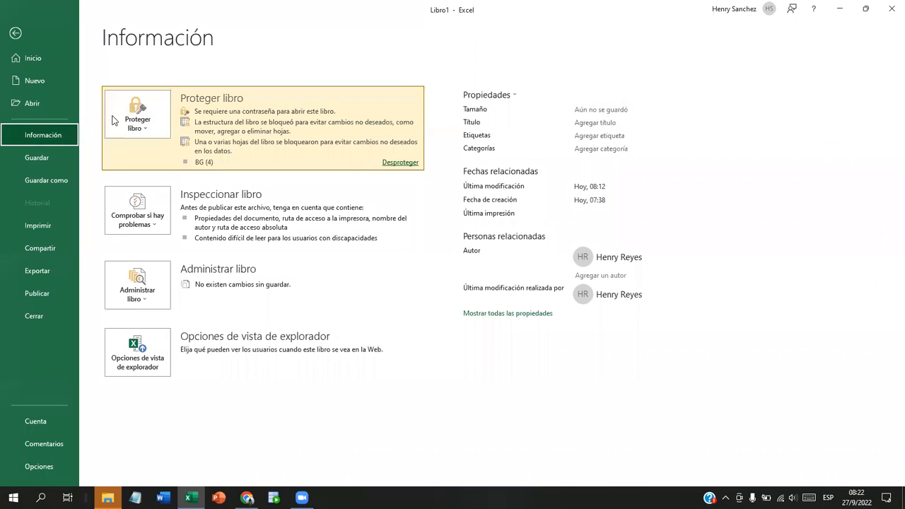
pyautogui.click(145, 125)
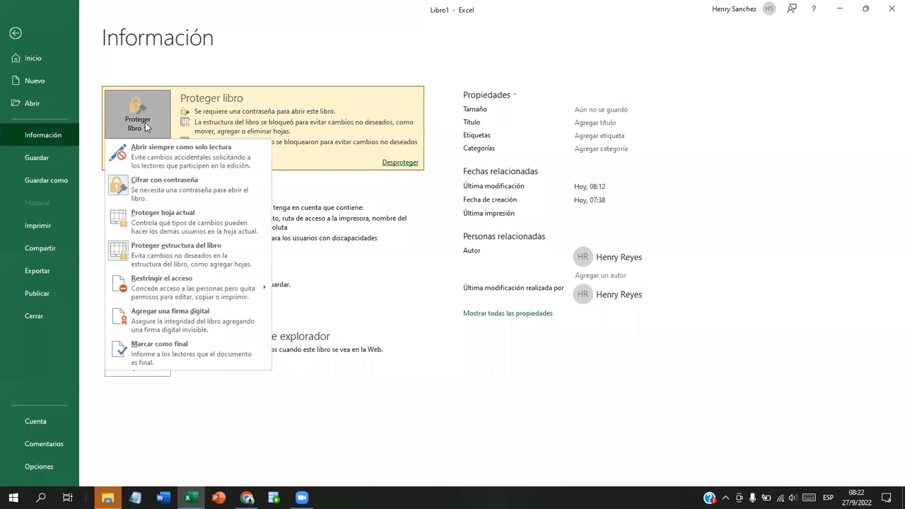
pyautogui.click(121, 189)
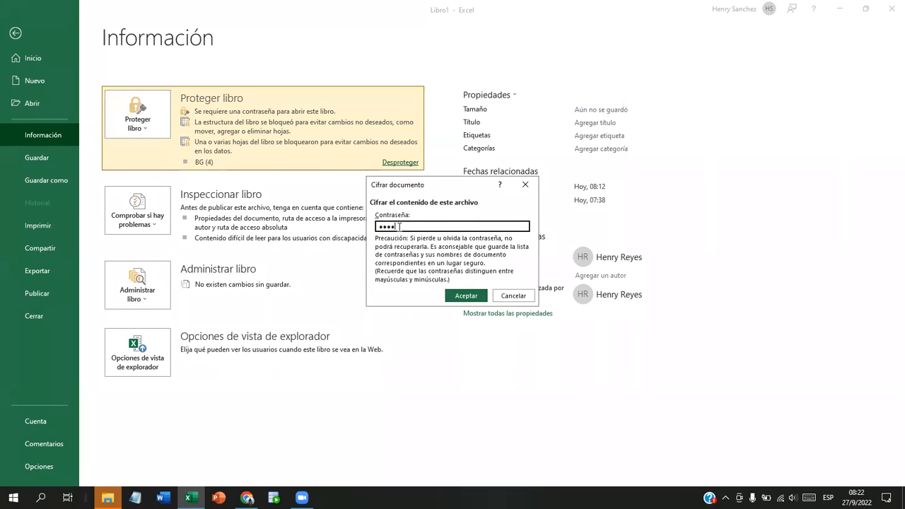
pyautogui.press('BackSpace')
pyautogui.press('BackSpace')
pyautogui.press('BackSpace')
pyautogui.press('BackSpace')
pyautogui.click(478, 298)
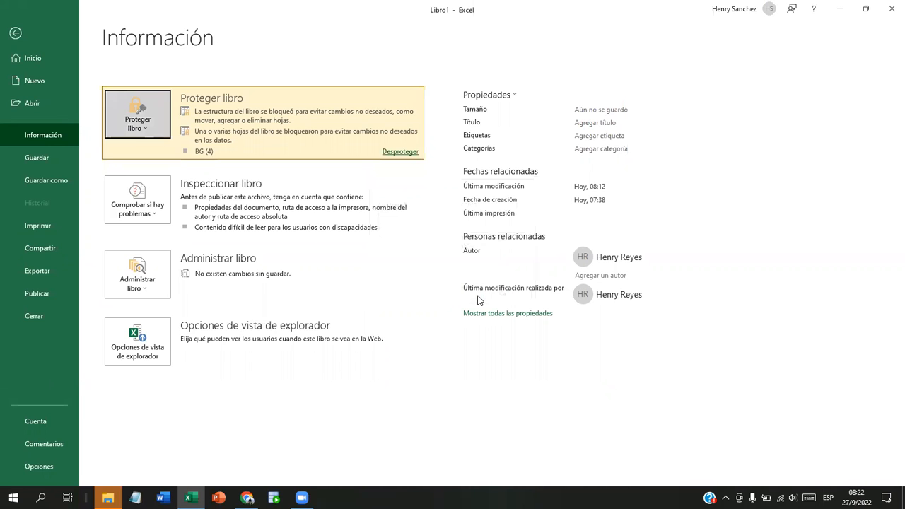
# Step: Open Proteger hoja actual from Proteger libro and close it without applying protection
pyautogui.click(138, 124)
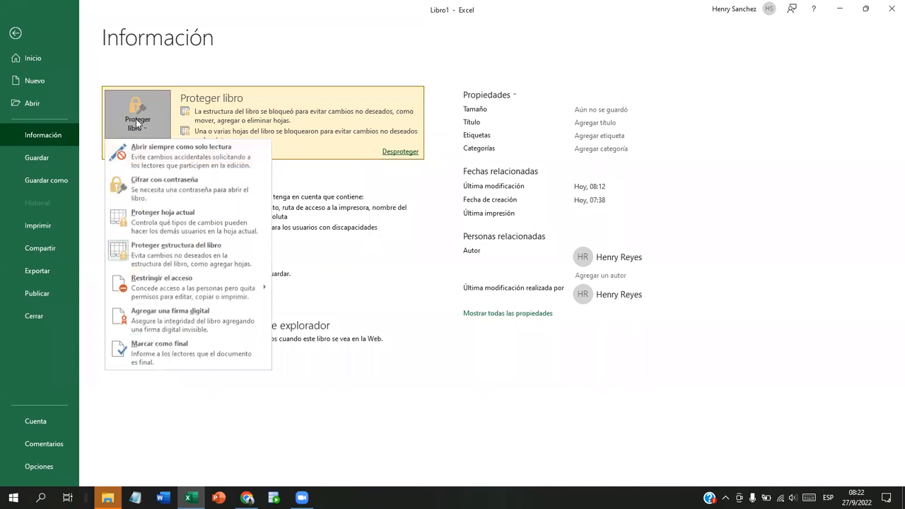
pyautogui.click(125, 223)
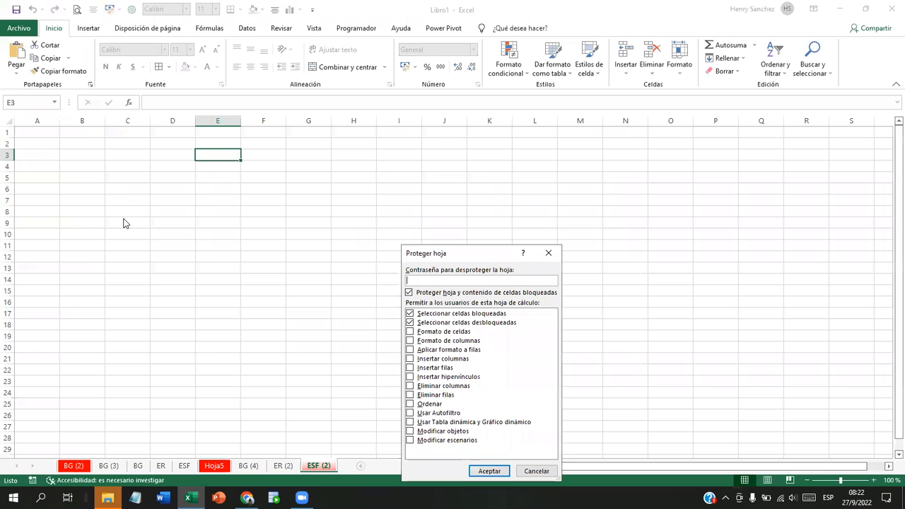
pyautogui.click(542, 255)
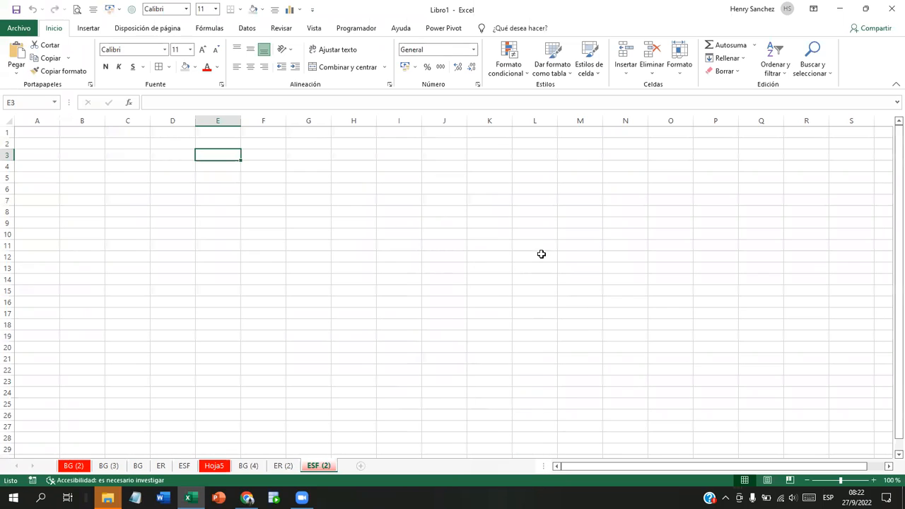
# Step: Remove the workbook structure protection from File > Info by entering the workbook password
pyautogui.click(16, 28)
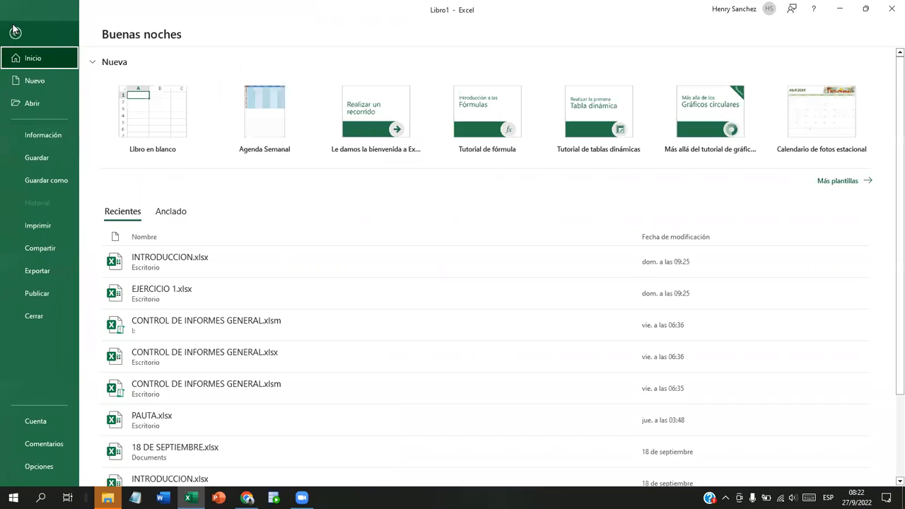
pyautogui.click(40, 130)
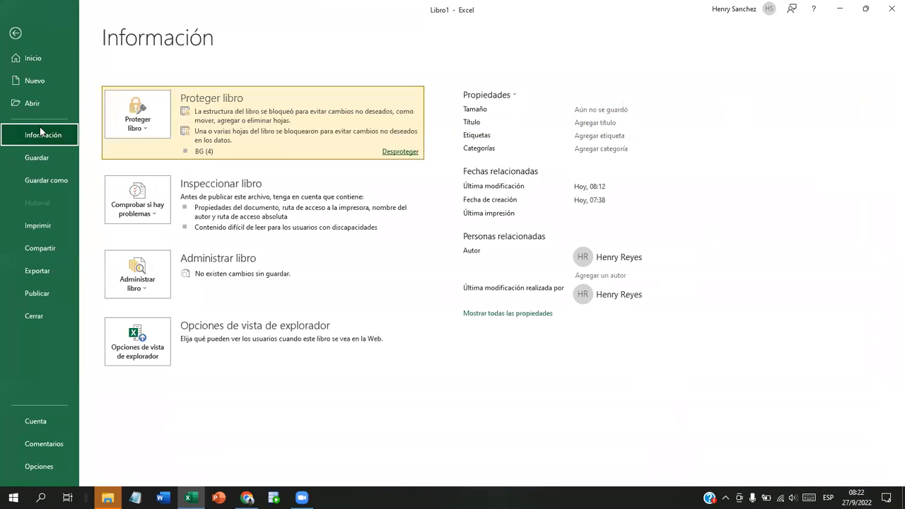
pyautogui.click(144, 129)
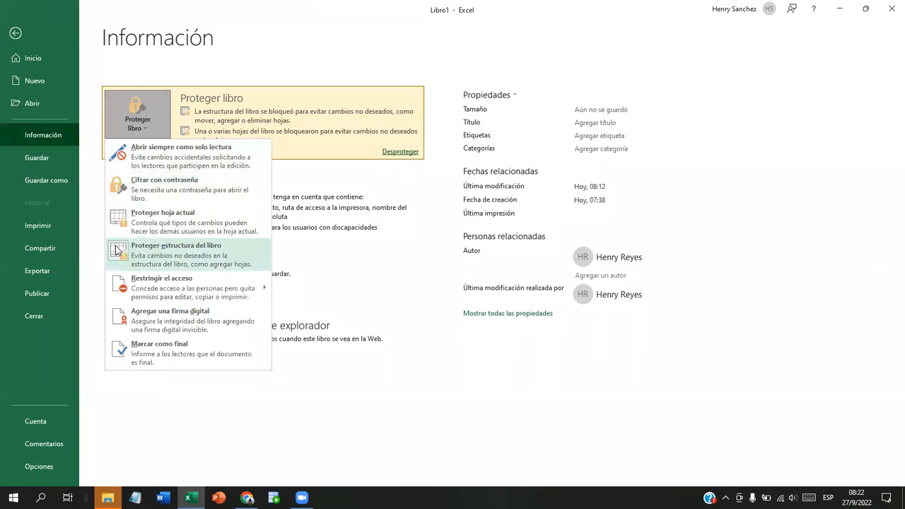
pyautogui.click(119, 251)
pyautogui.write('1234')
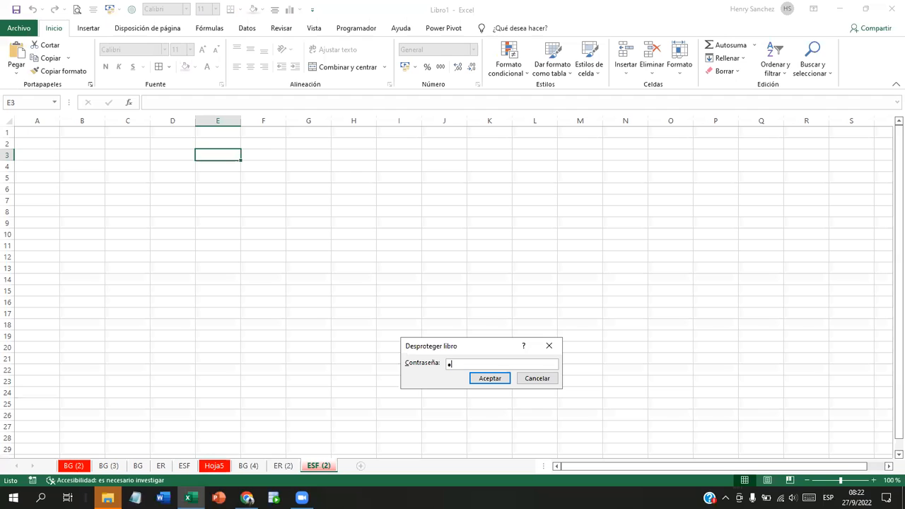
pyautogui.click(490, 380)
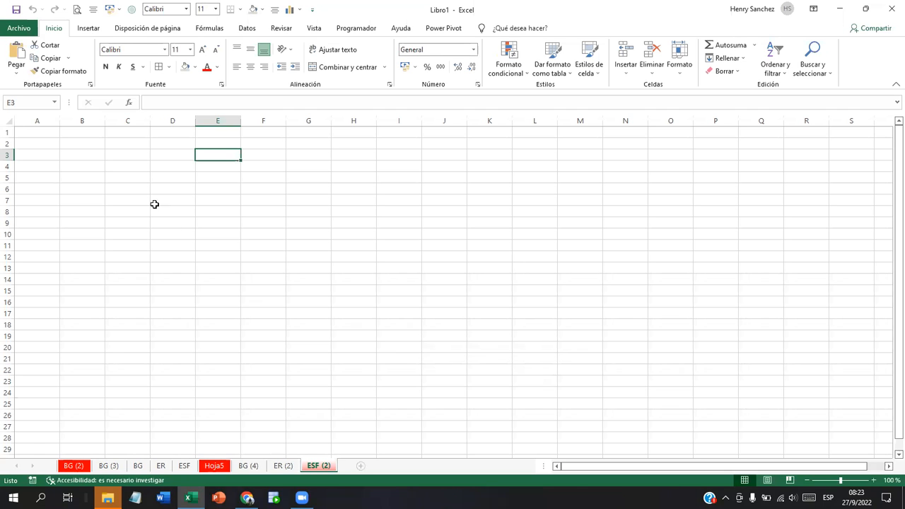
pyautogui.rightClick(322, 466)
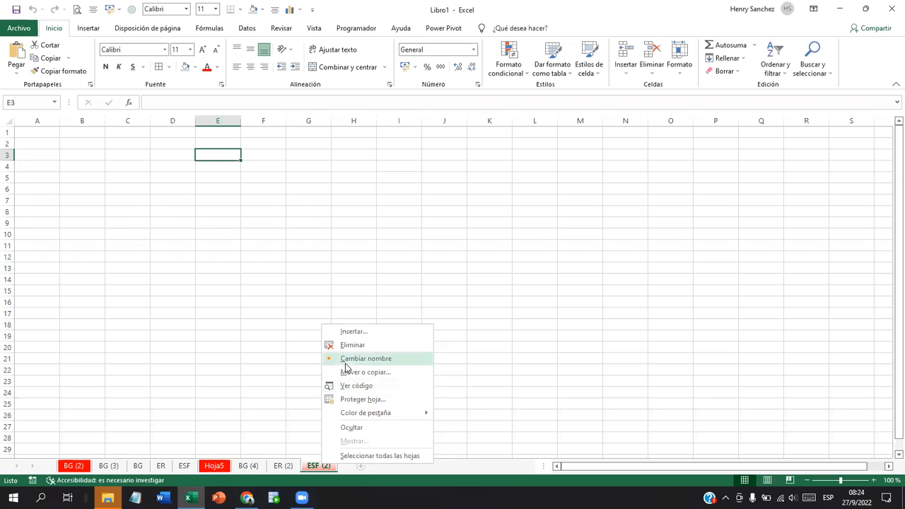
pyautogui.click(243, 466)
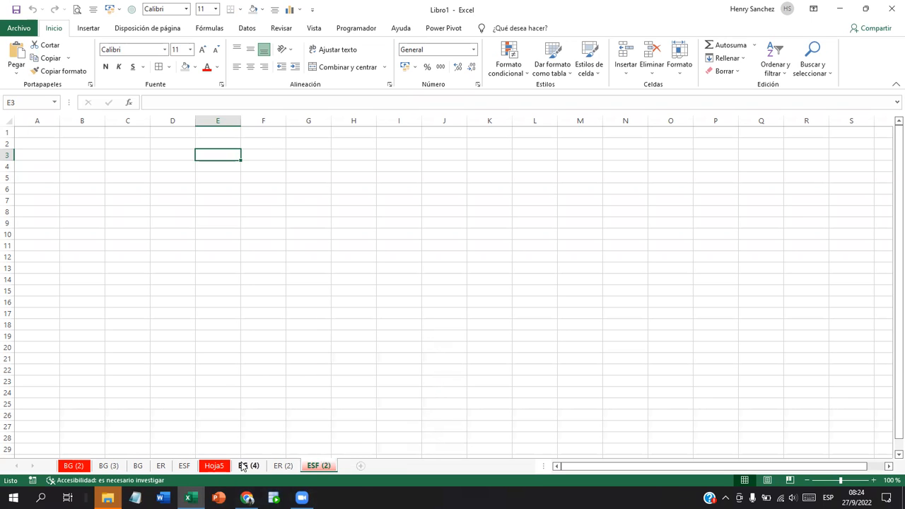
# Step: Unprotect the BG (4) sheet with its password, then switch to the ER (2) sheet
pyautogui.rightClick(242, 465)
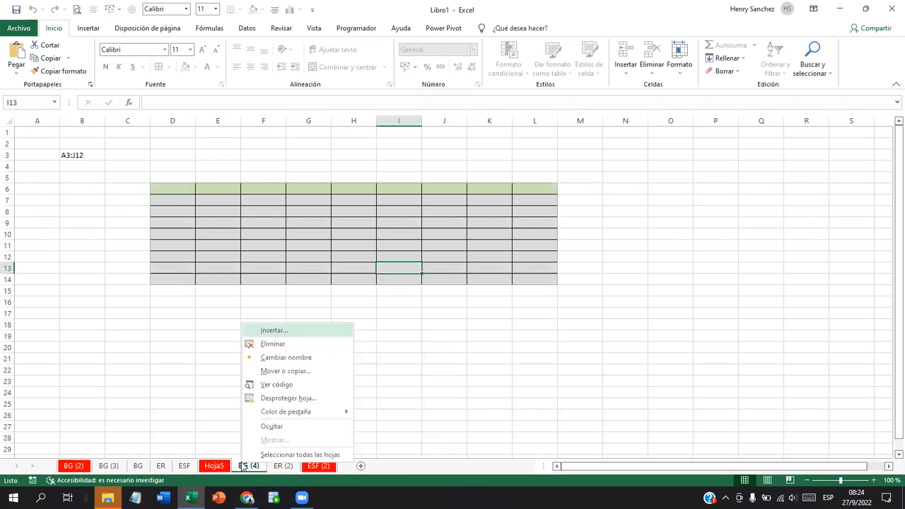
pyautogui.click(273, 401)
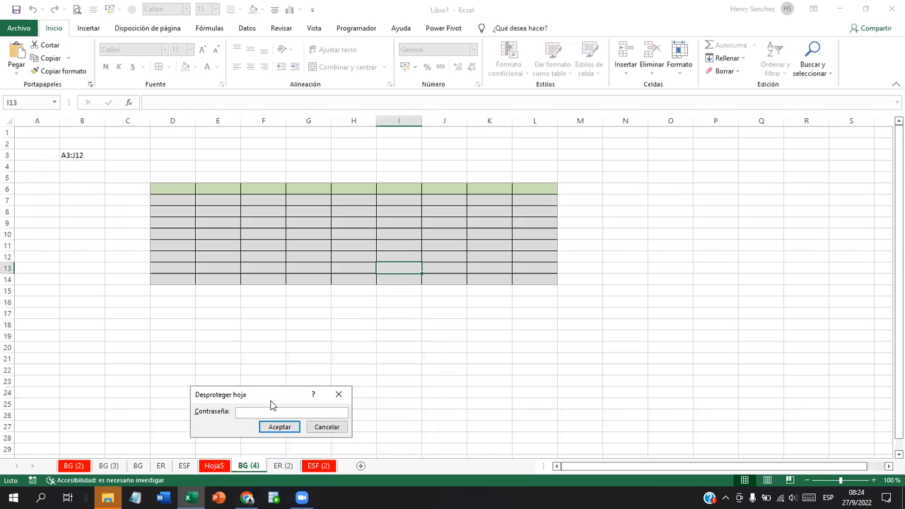
pyautogui.write('1234')
pyautogui.click(291, 425)
pyautogui.click(282, 466)
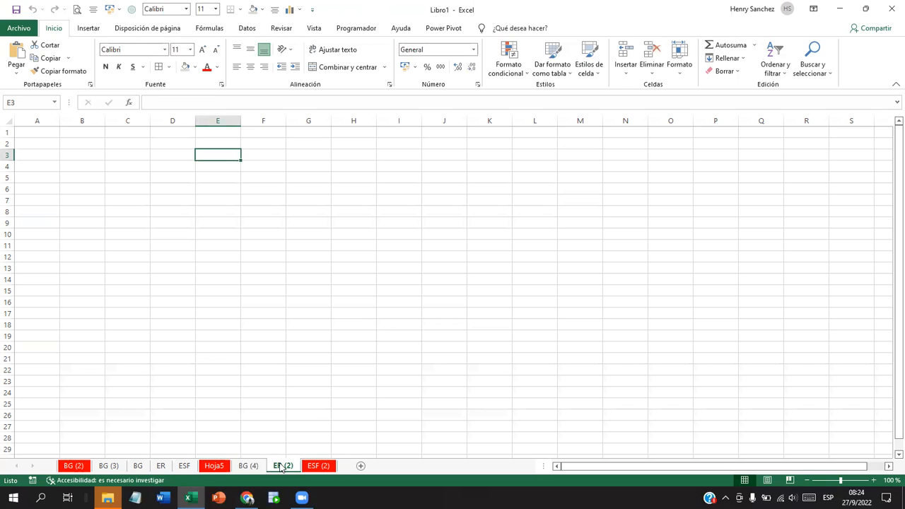
# Step: Open Excel's File Backstage view with templates and recent workbooks
pyautogui.click(22, 30)
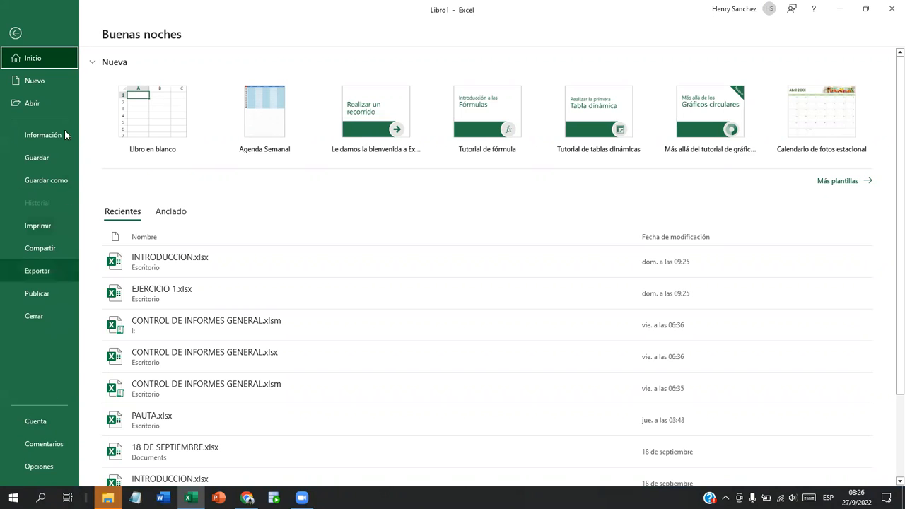
# Step: Leave Backstage view and return to the blank ER (2) worksheet
pyautogui.click(16, 33)
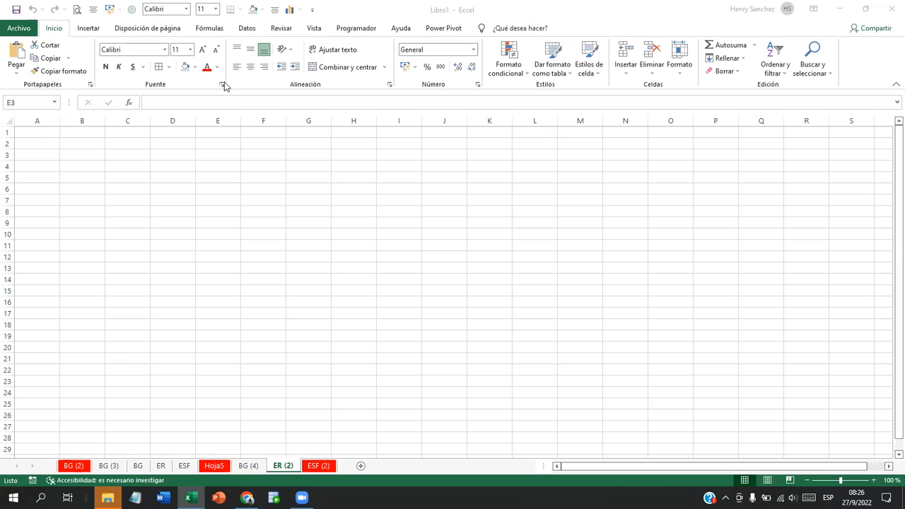
pyautogui.click(26, 30)
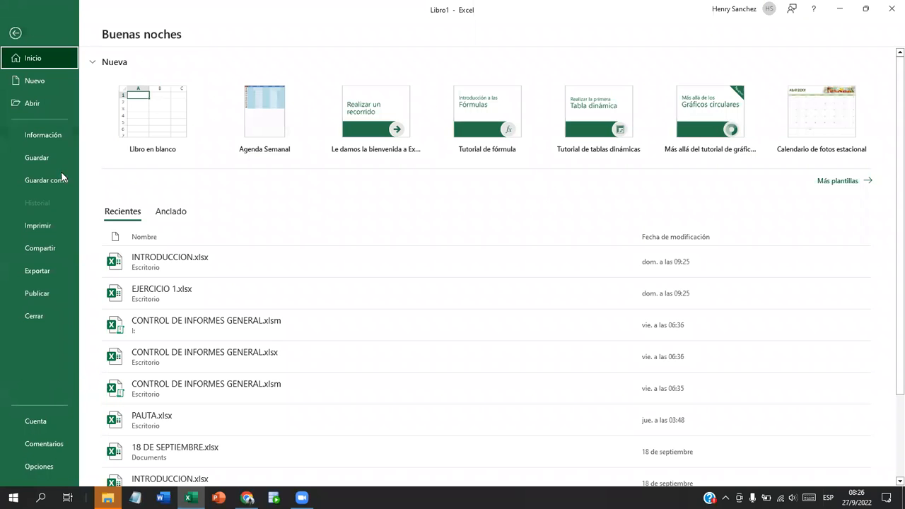
pyautogui.click(51, 225)
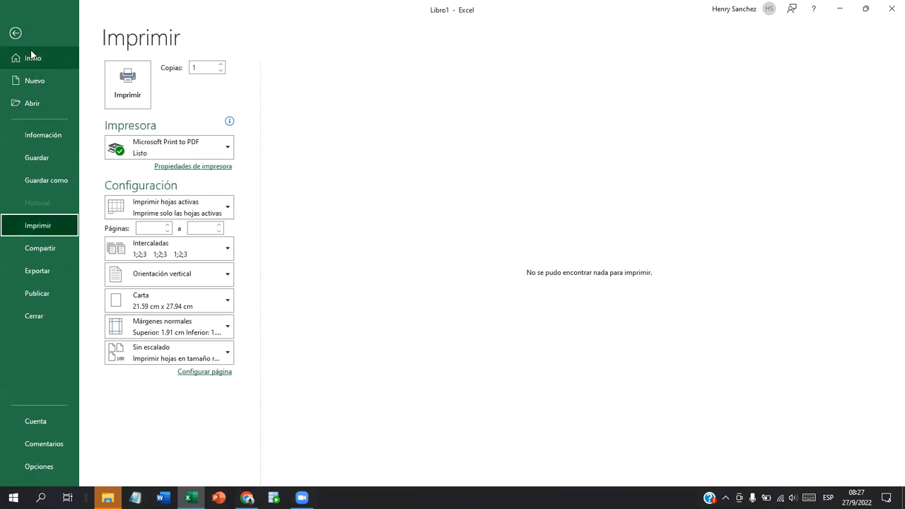
pyautogui.click(15, 34)
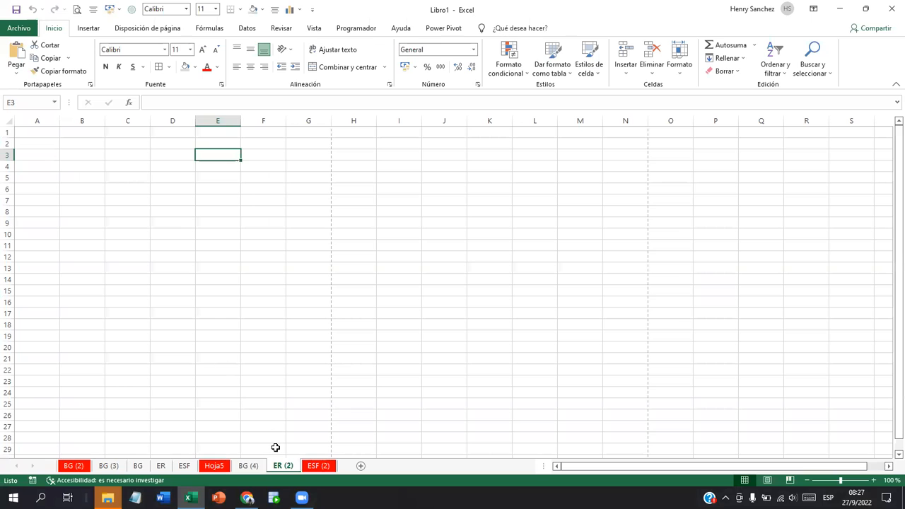
# Step: Switch to BG (4) and preview its print layout on one Carta page, then return
pyautogui.click(254, 466)
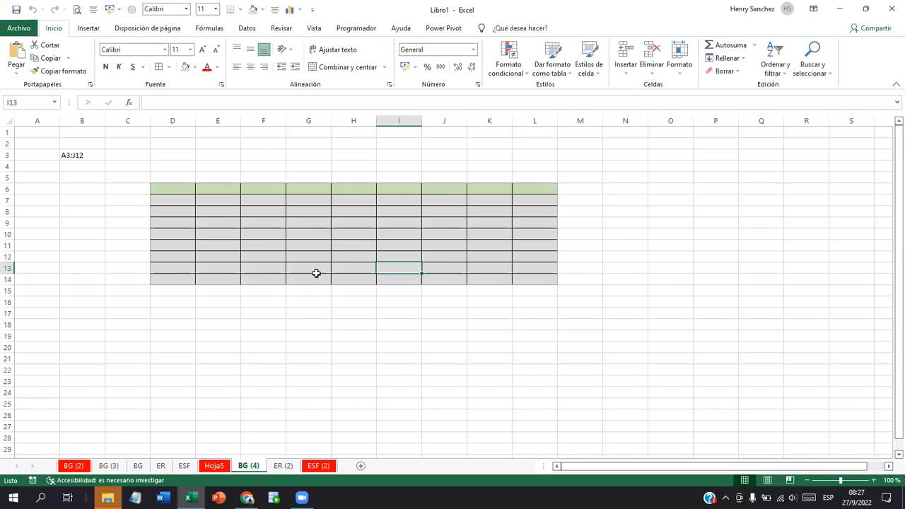
pyautogui.click(19, 28)
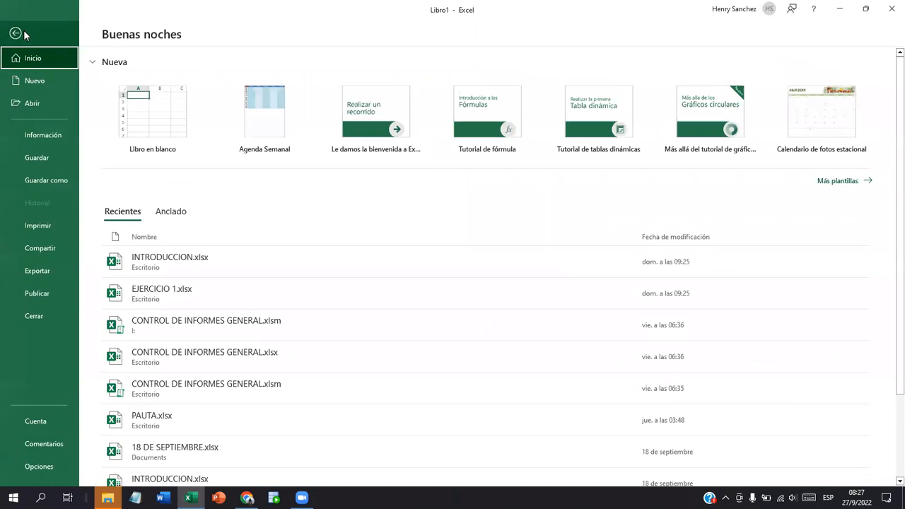
pyautogui.click(41, 227)
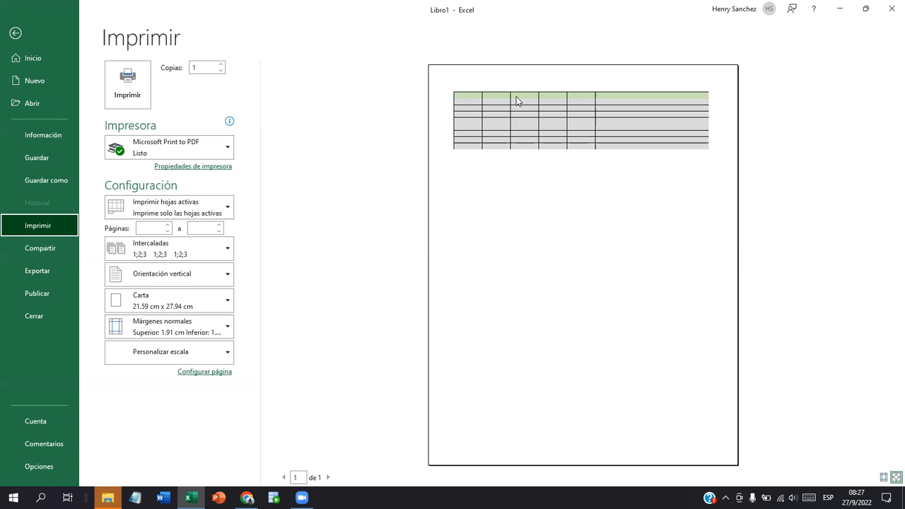
pyautogui.click(15, 33)
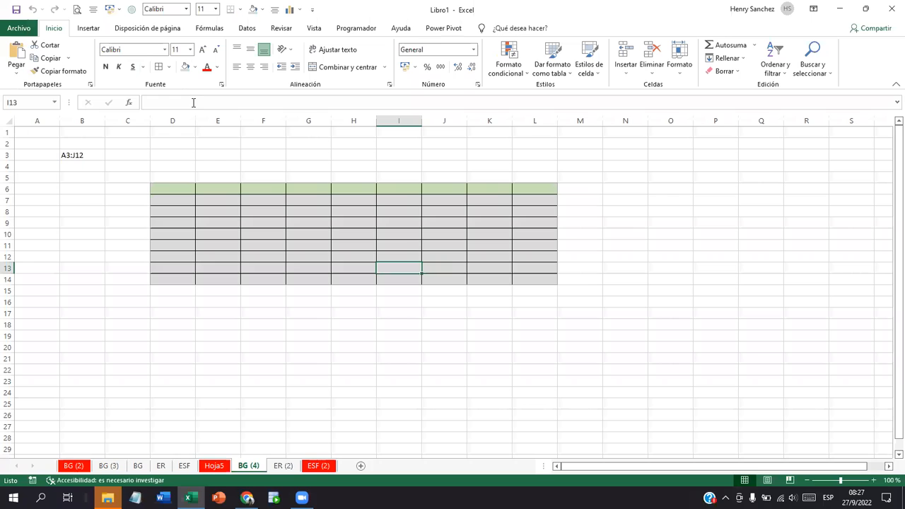
# Step: Type 'INSTITUTO NACIONAL DE FORMACION PROFESIONAL' into cell D3, correcting a typo along the way
pyautogui.click(157, 145)
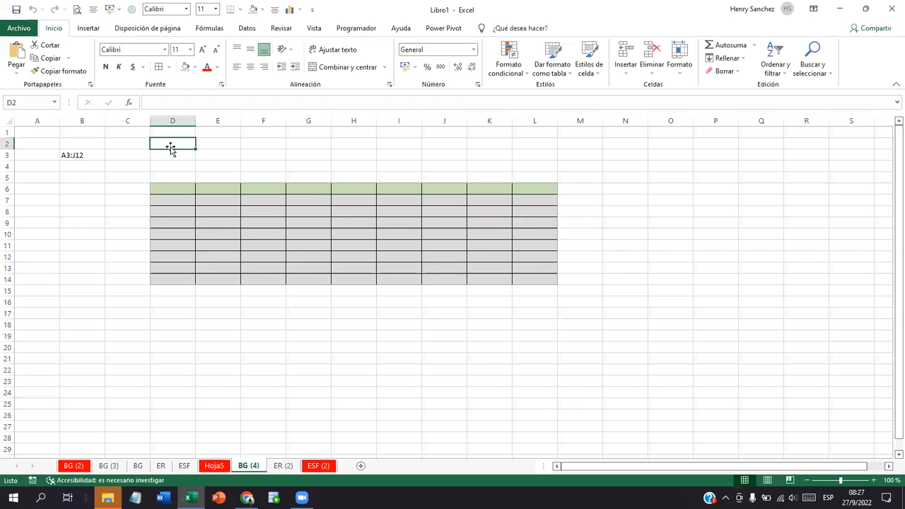
pyautogui.click(180, 156)
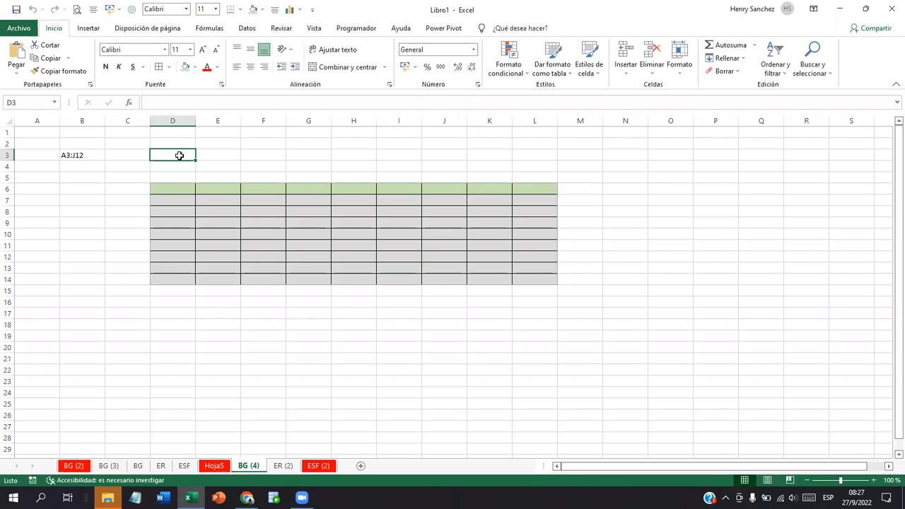
pyautogui.write('INSTRI')
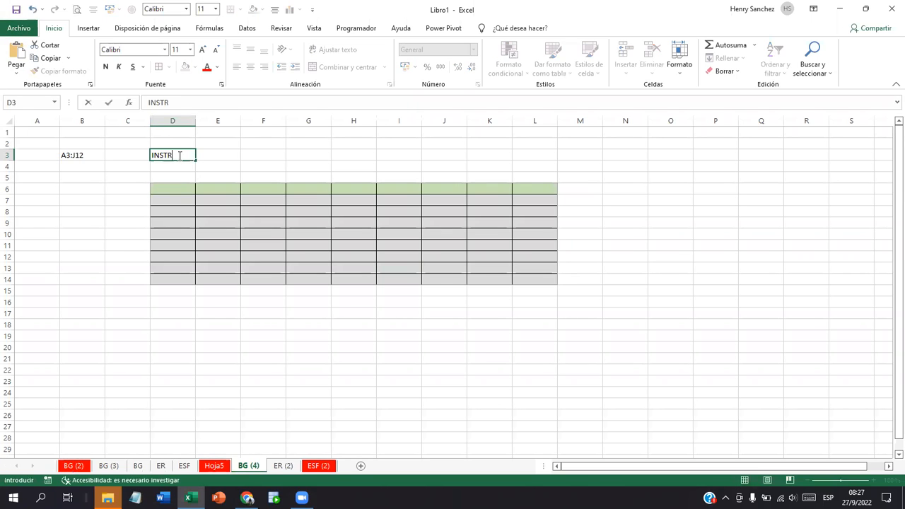
pyautogui.press('BackSpace')
pyautogui.press('BackSpace')
pyautogui.write('ITUTO NACIO')
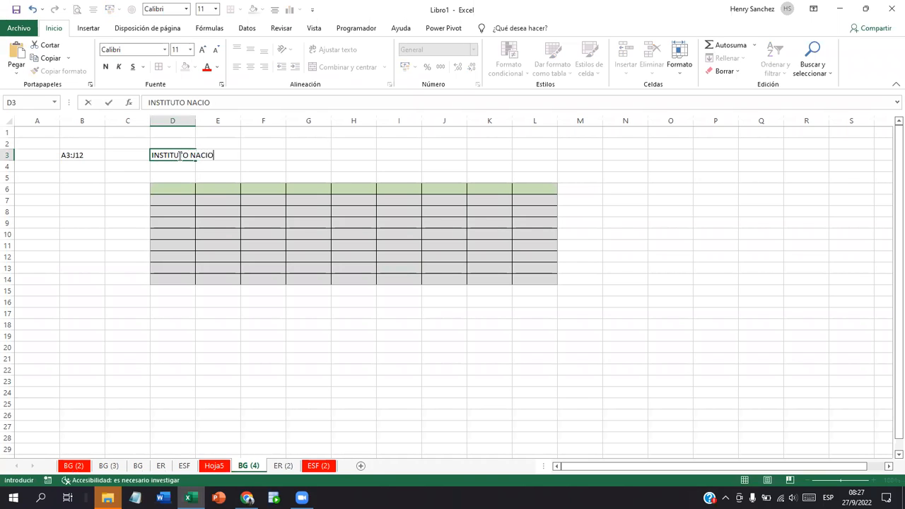
pyautogui.write('NAL DE FORMACIO')
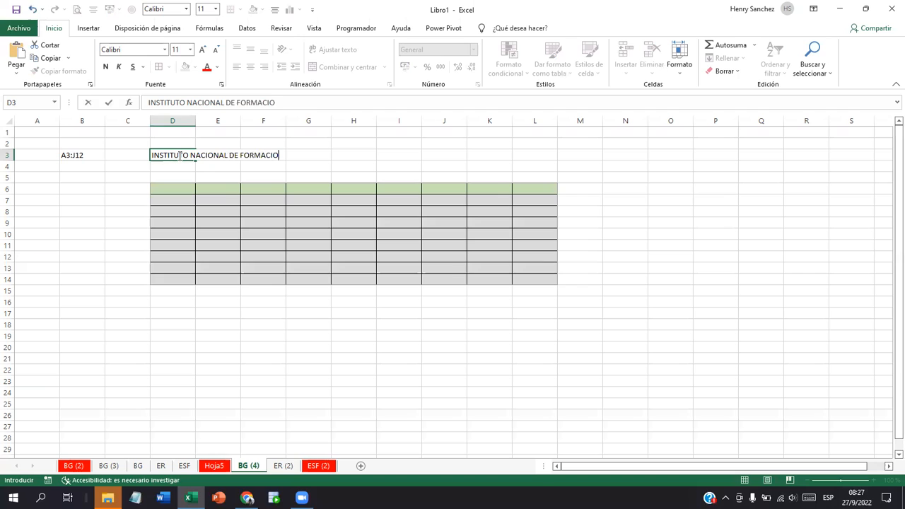
pyautogui.write('N PROFESIONAL')
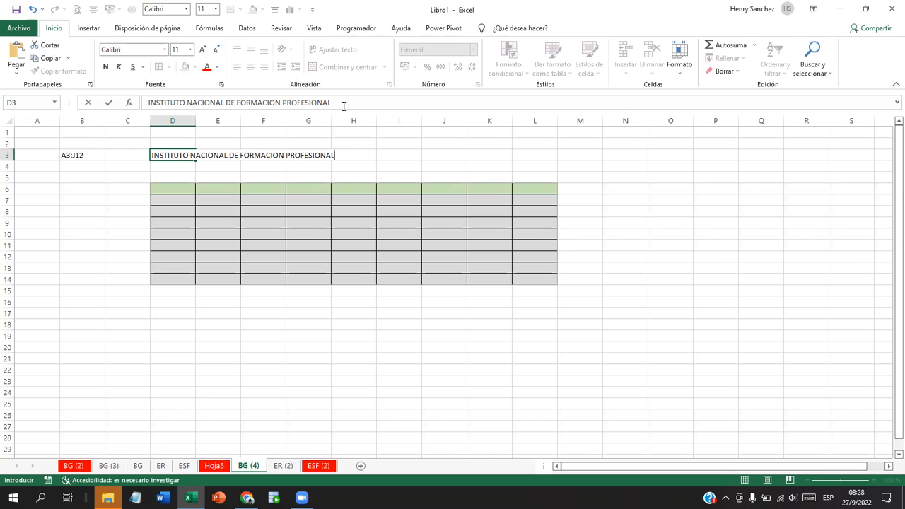
pyautogui.click(340, 102)
# Step: Confirm the D3 title and autofit column D to show the full institute name
pyautogui.press('Return')
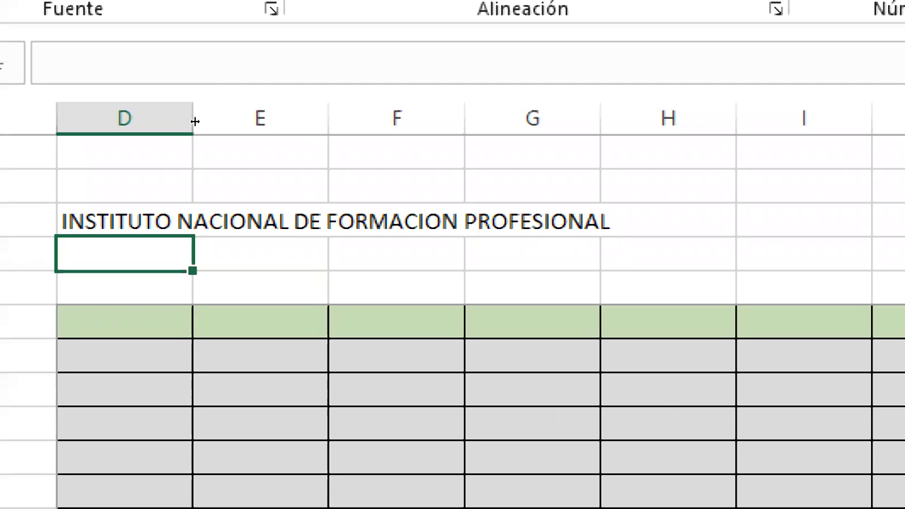
pyautogui.doubleClick(194, 121)
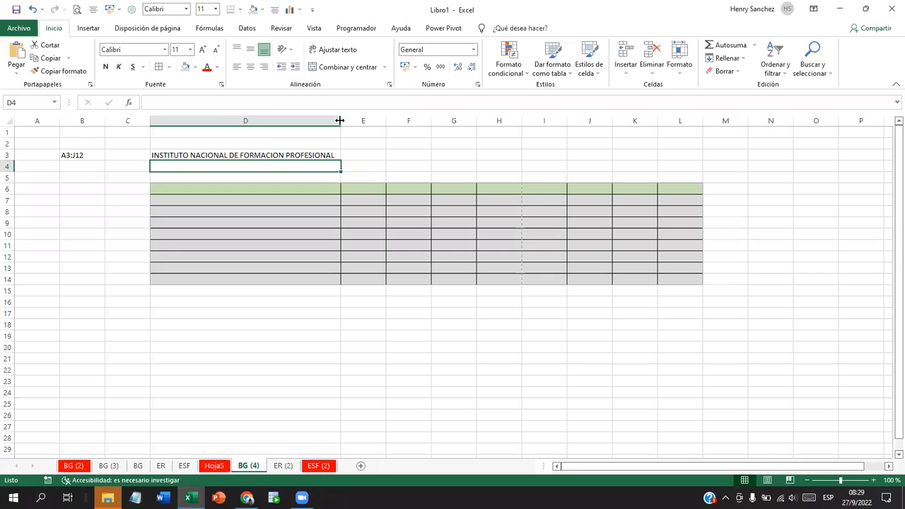
pyautogui.click(379, 153)
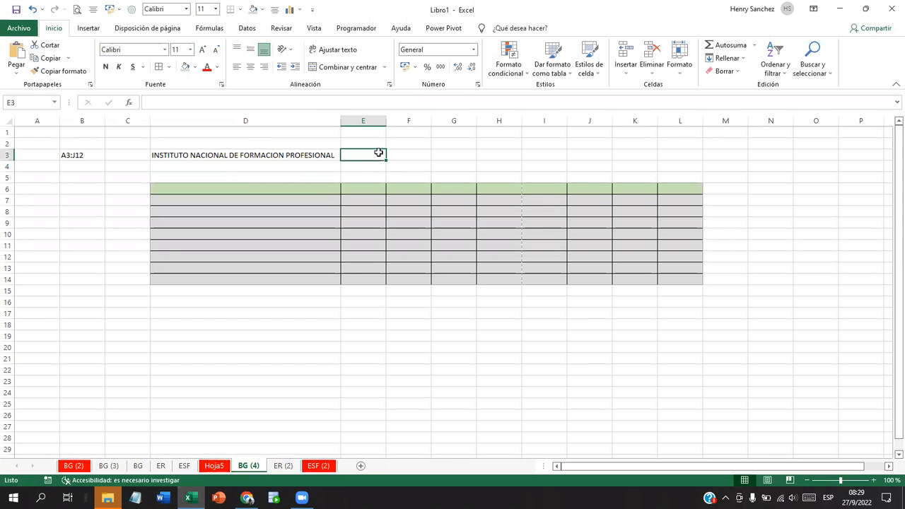
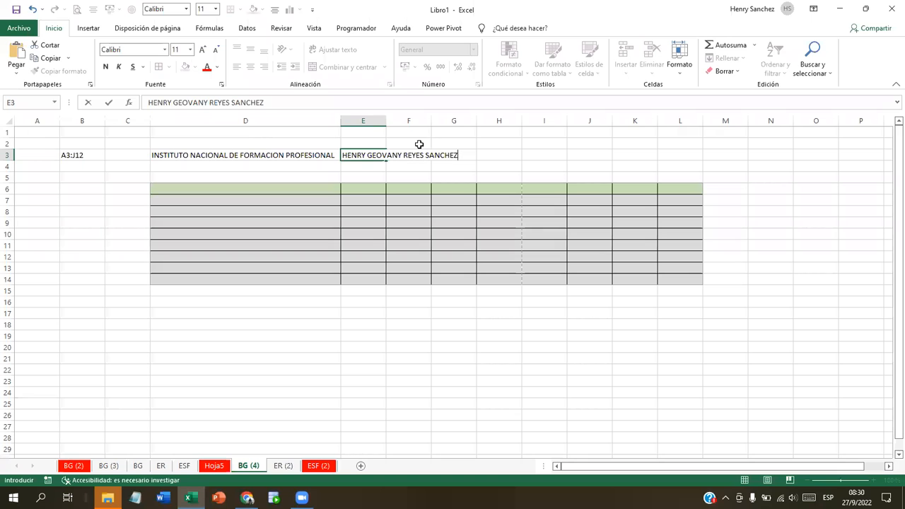
# Step: Enter the student's full name in cell E3 and confirm it
pyautogui.press('Return')
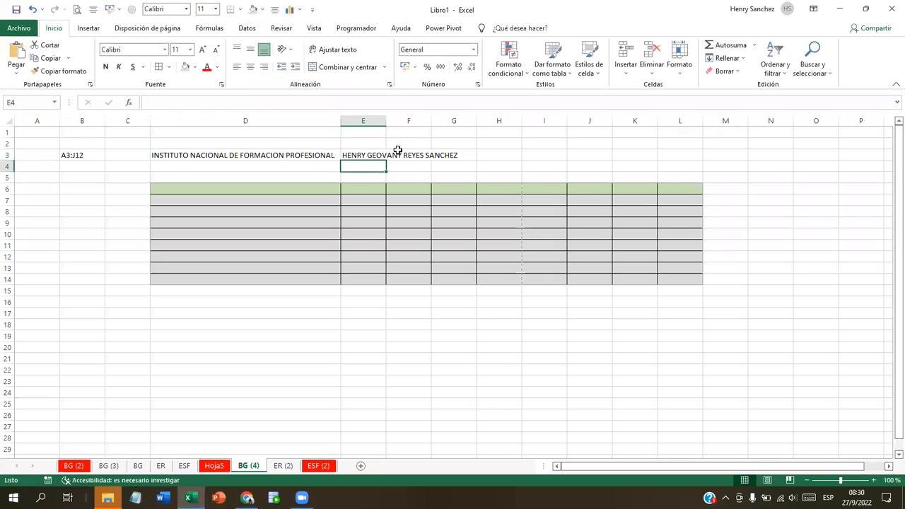
# Step: Enter 'OPERADOR DE PAQUETES BAJO WINDOWS' as wrapped text in H3, and autofit column E
pyautogui.click(376, 156)
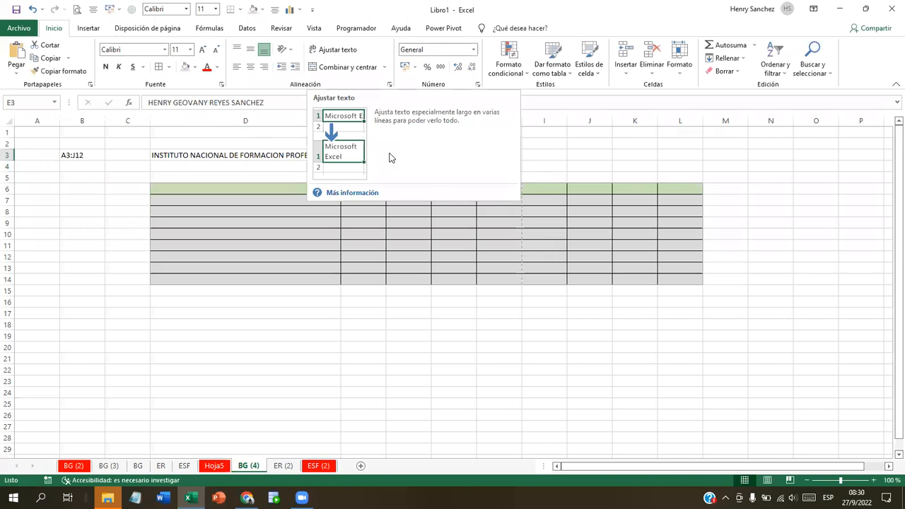
pyautogui.click(615, 133)
pyautogui.click(471, 157)
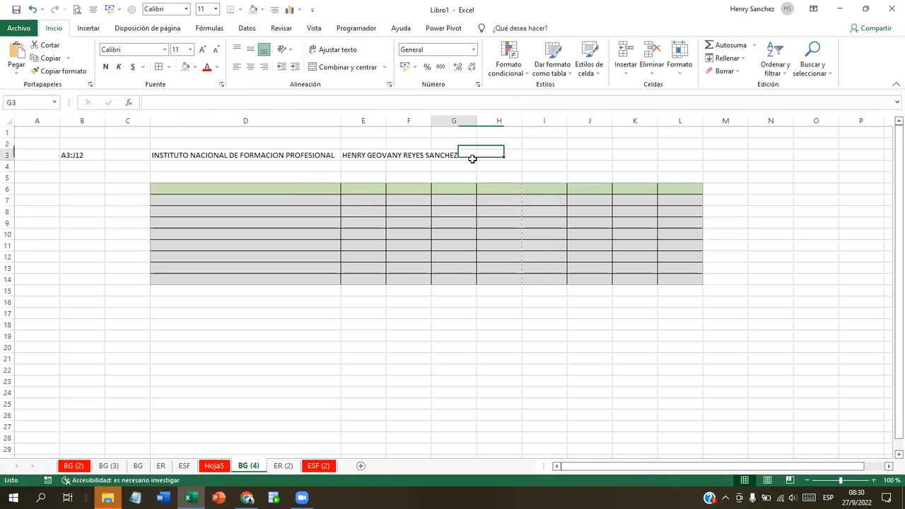
pyautogui.click(510, 155)
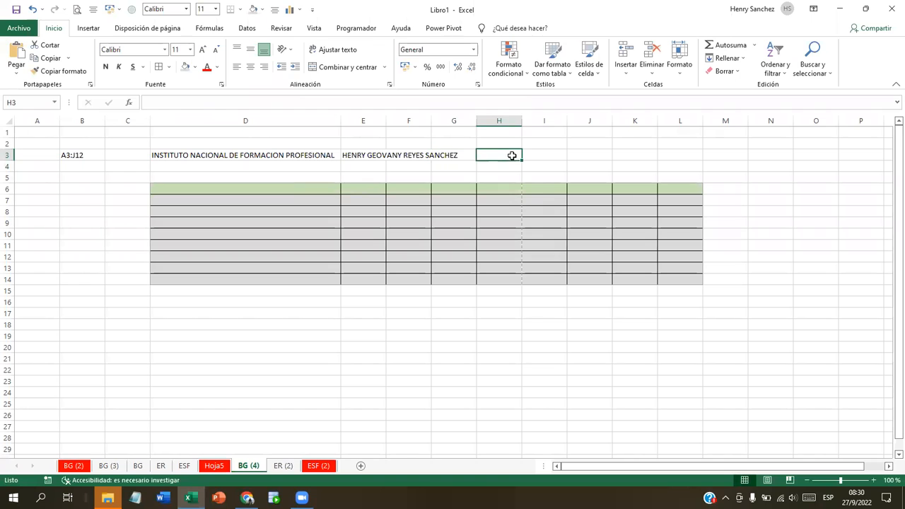
pyautogui.click(328, 51)
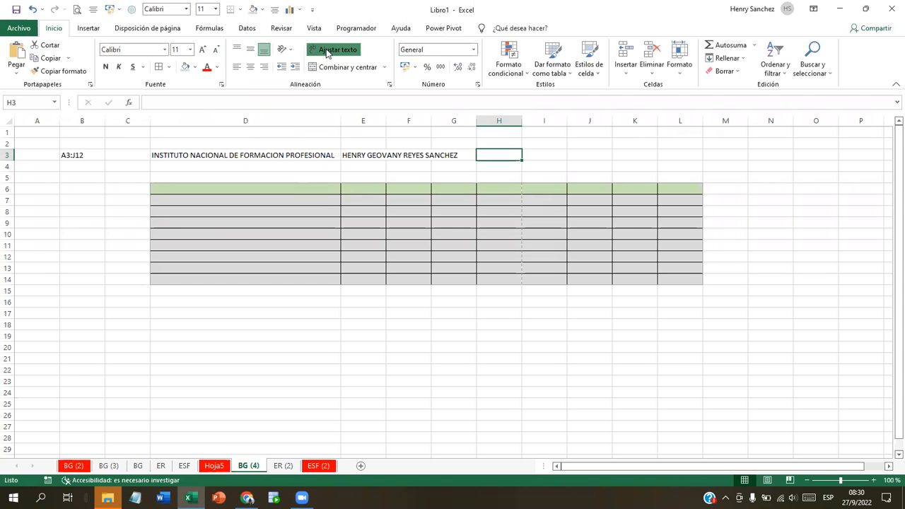
pyautogui.write('OPERAD')
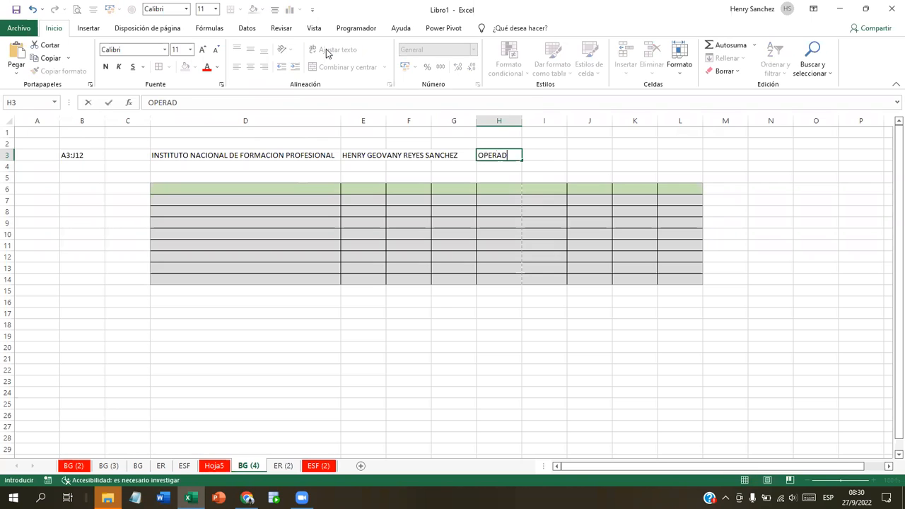
pyautogui.write('OR DE PAQUET')
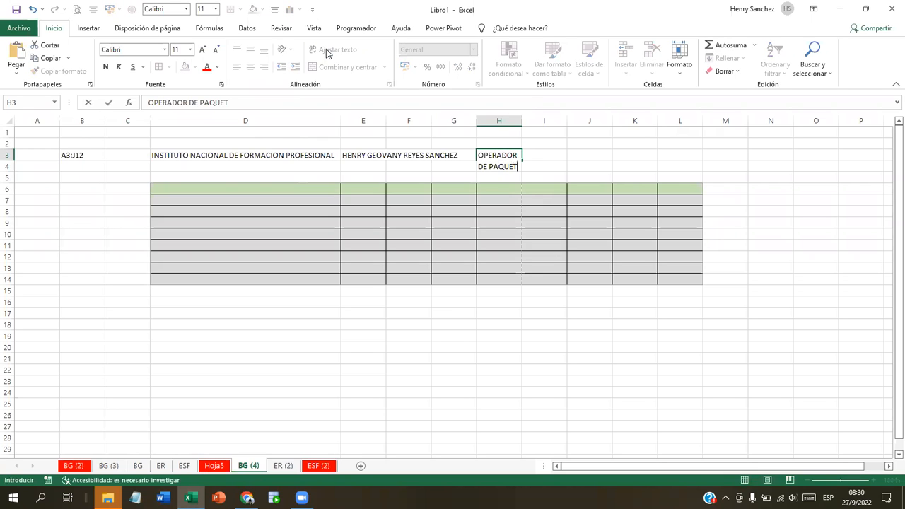
pyautogui.write('ES BAJO WINDOWS')
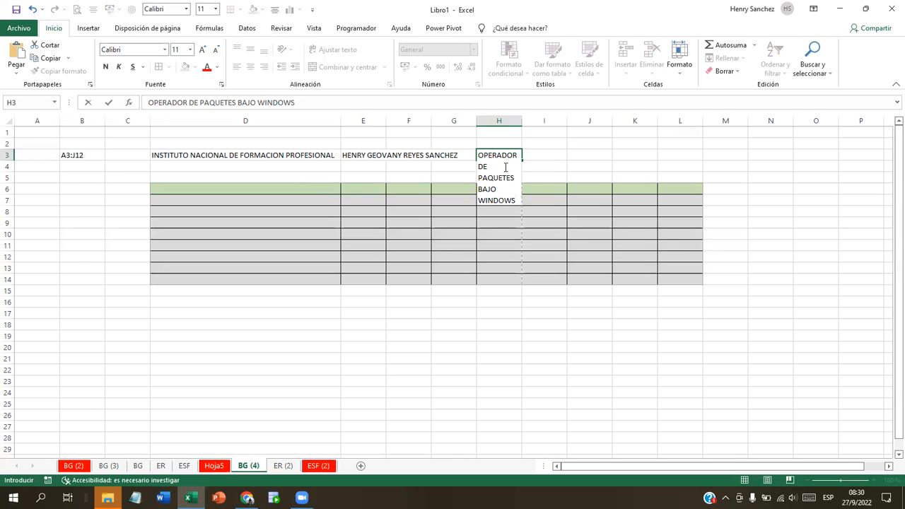
pyautogui.press('Return')
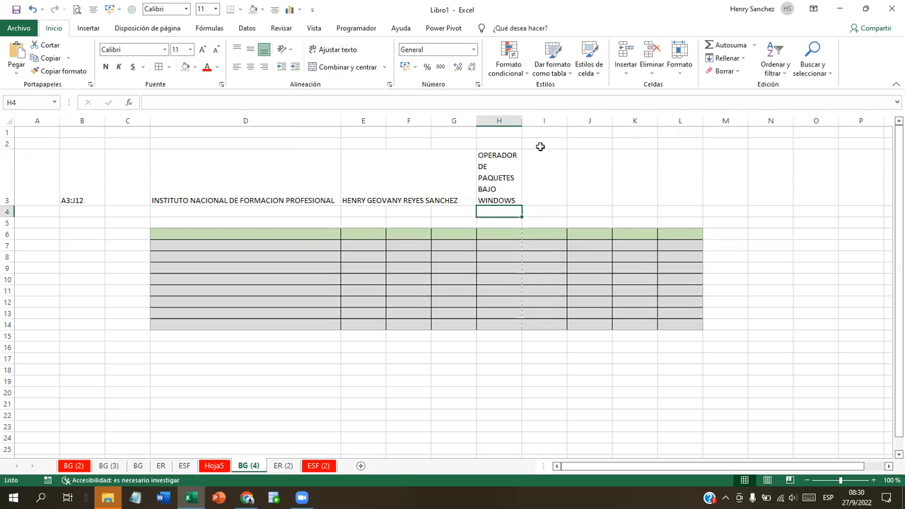
pyautogui.click(508, 176)
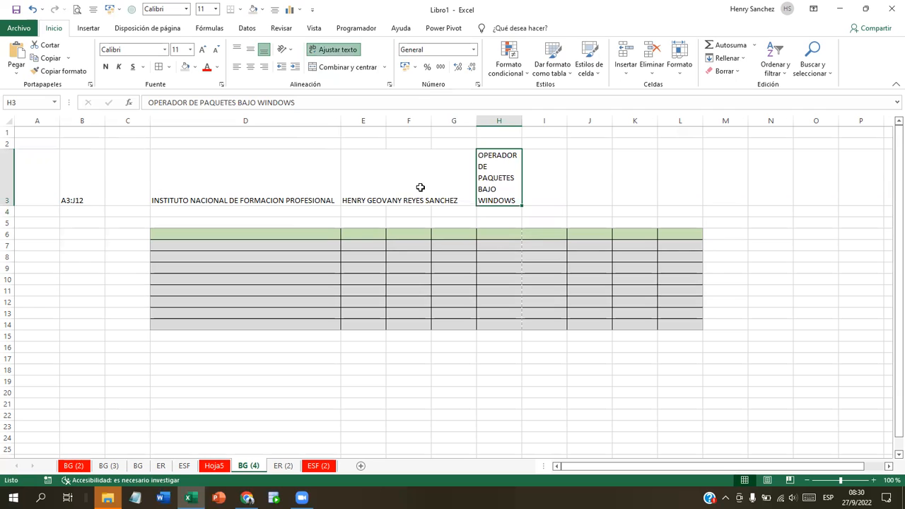
pyautogui.doubleClick(386, 121)
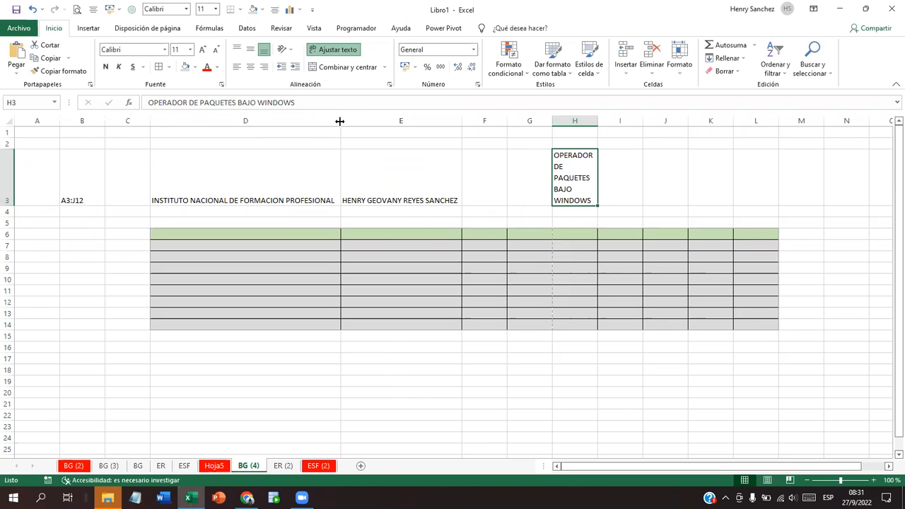
# Step: Drag column D's border to widen it to 60.14 (426 pixels)
pyautogui.moveTo(339, 121); pyautogui.dragTo(340, 122)
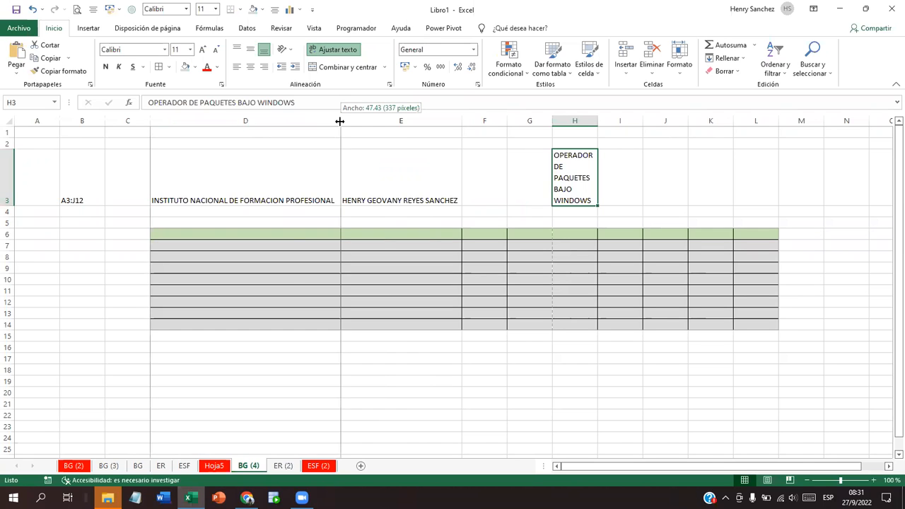
pyautogui.moveTo(340, 122); pyautogui.dragTo(340, 122)
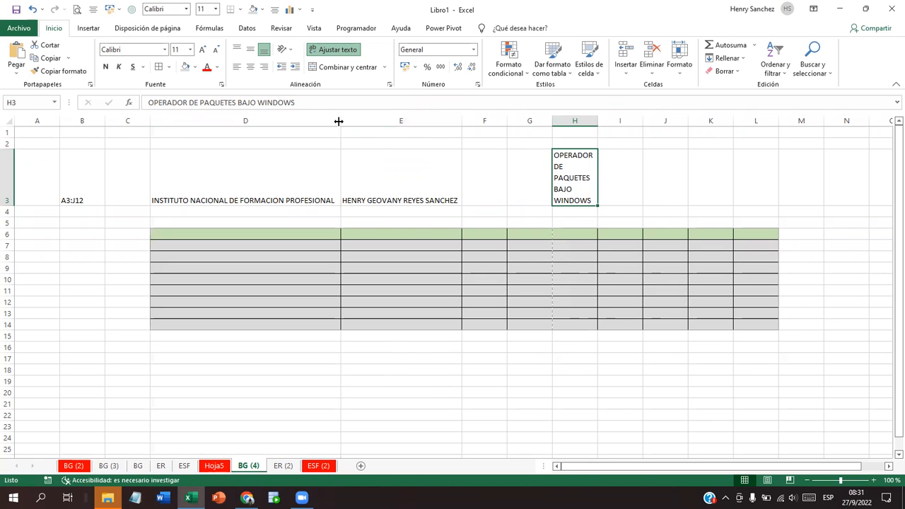
pyautogui.moveTo(338, 122); pyautogui.dragTo(339, 121)
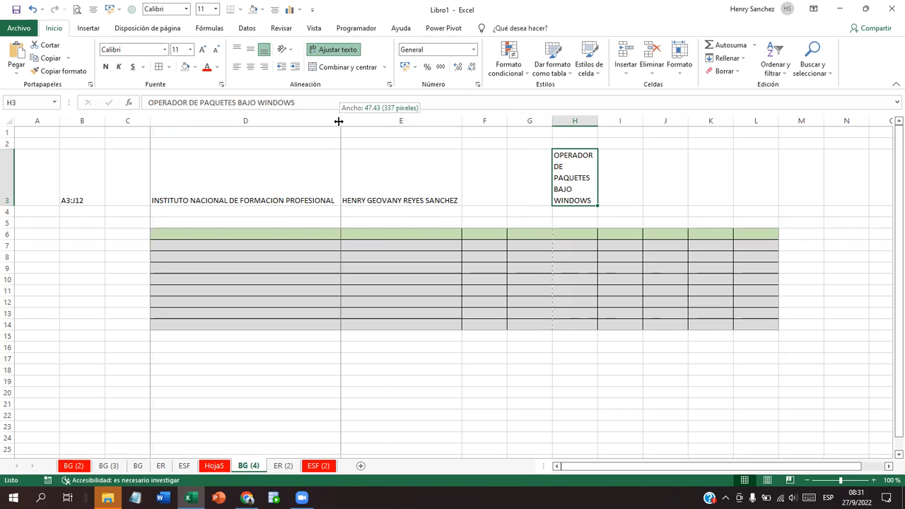
pyautogui.moveTo(338, 122); pyautogui.dragTo(390, 123)
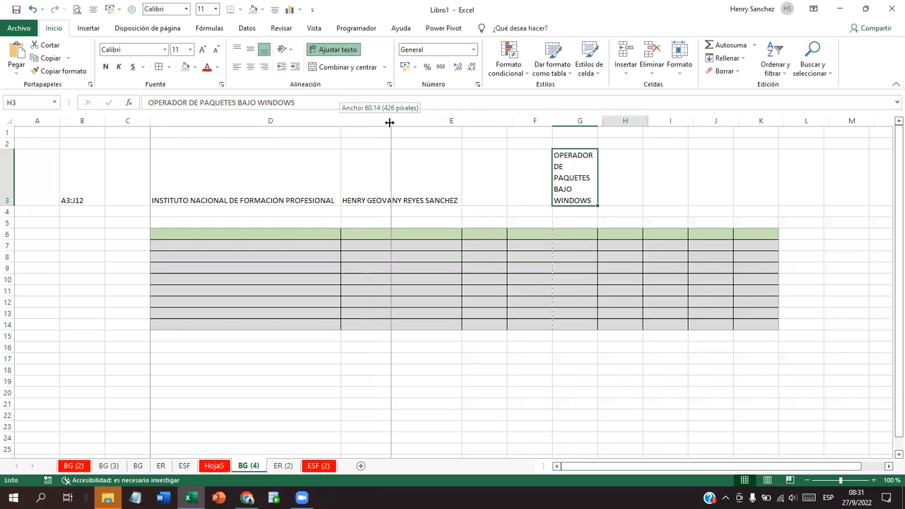
pyautogui.moveTo(390, 123); pyautogui.dragTo(390, 123)
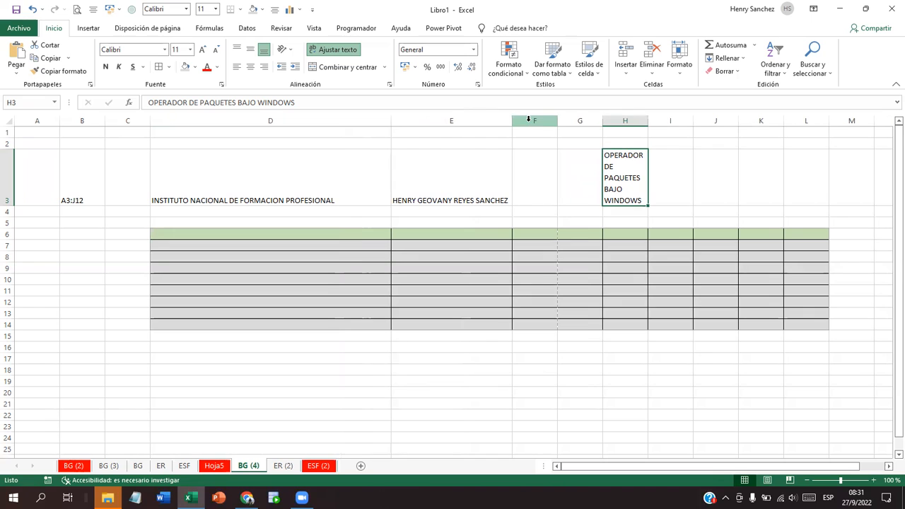
pyautogui.click(528, 119)
# Step: Widen columns F through I equally and autofit row 3 to the two-line course title
pyautogui.moveTo(529, 122); pyautogui.dragTo(662, 120)
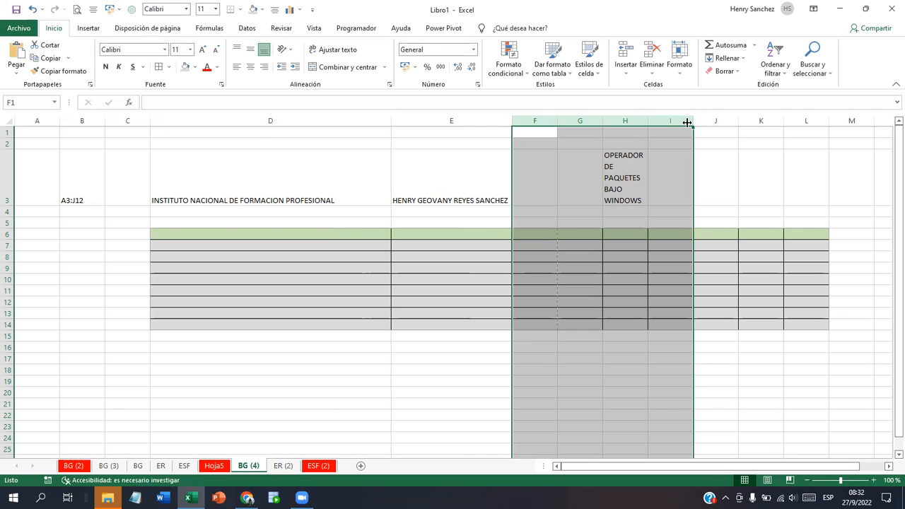
pyautogui.moveTo(691, 121); pyautogui.dragTo(692, 122)
pyautogui.moveTo(691, 121); pyautogui.dragTo(748, 118)
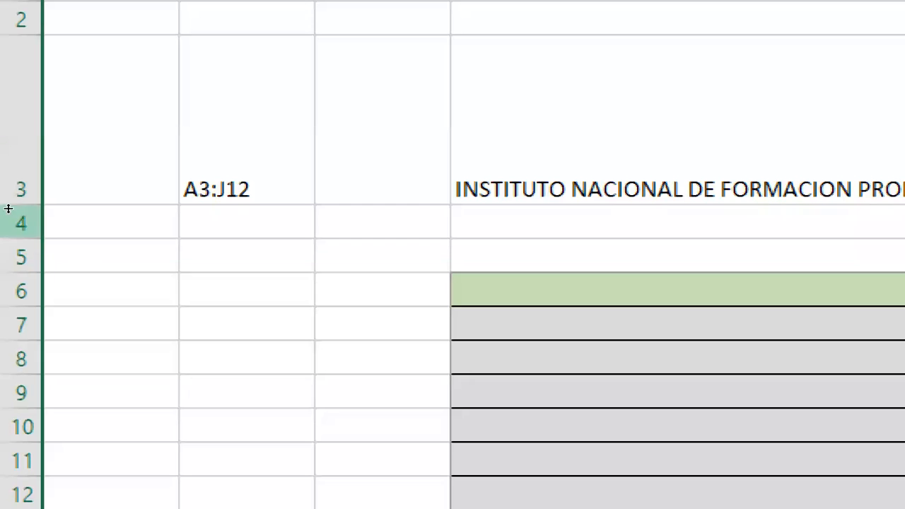
pyautogui.doubleClick(10, 206)
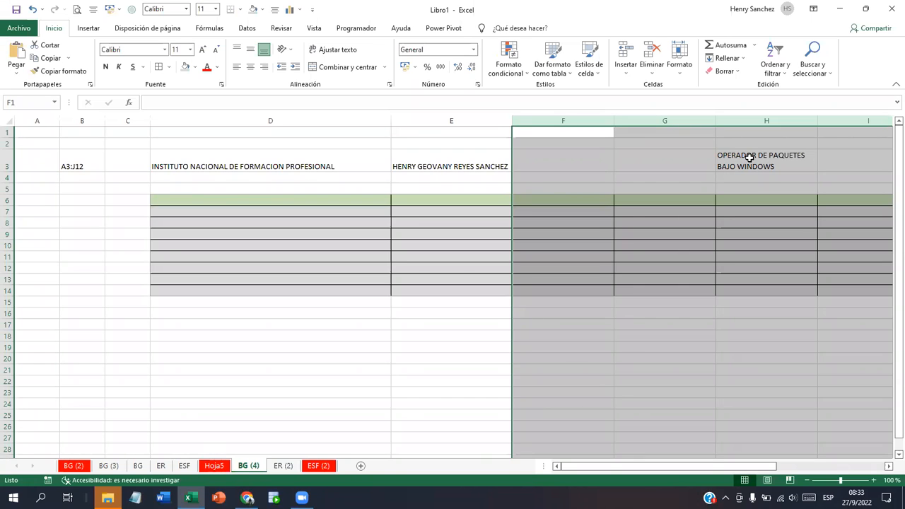
# Step: Enter INFOP in D16 and ENEE in D17, letting AutoCorrect expand them to full institution names
pyautogui.click(650, 146)
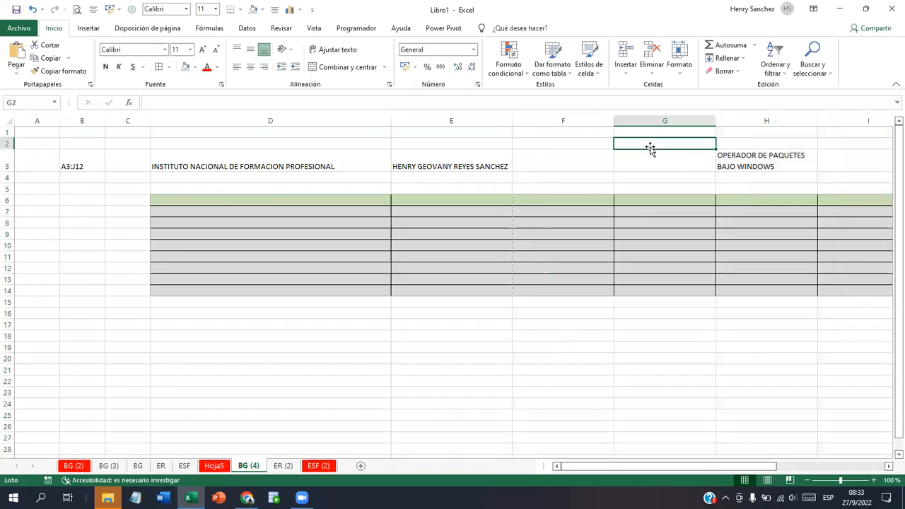
pyautogui.click(567, 156)
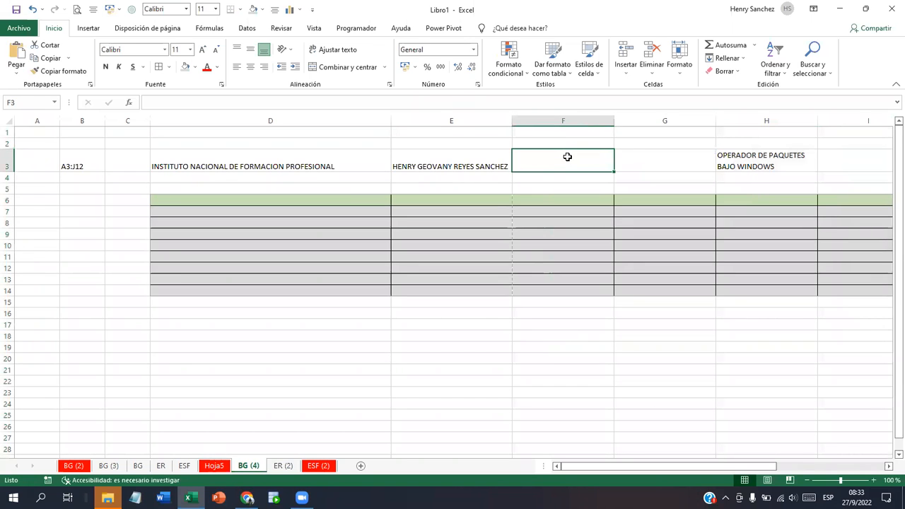
pyautogui.click(257, 312)
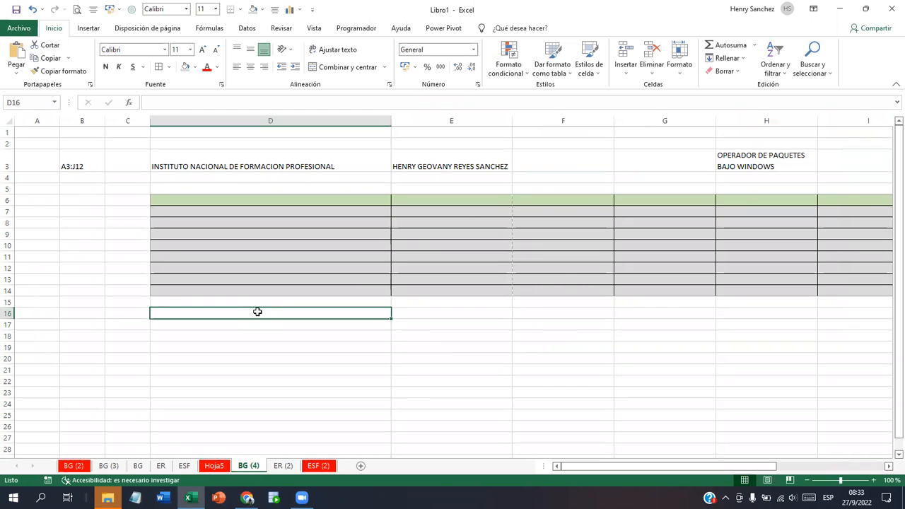
pyautogui.write('INFOP')
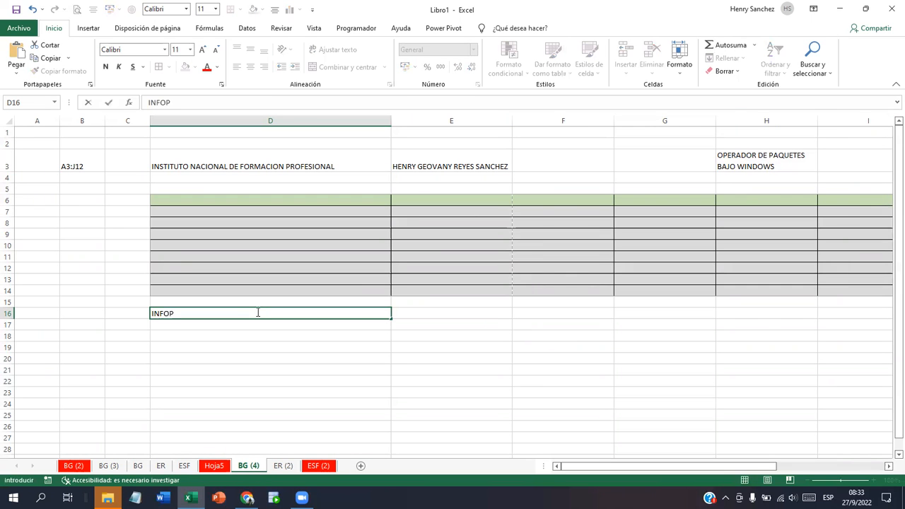
pyautogui.press('Return')
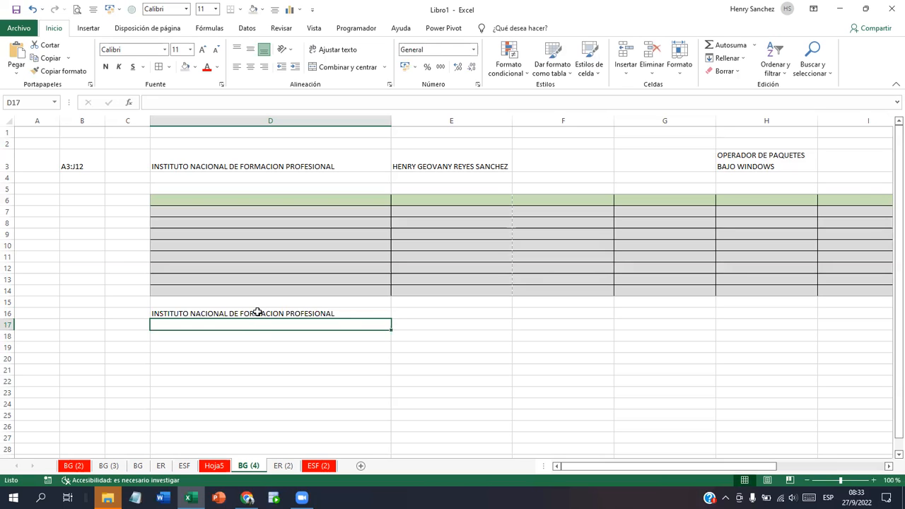
pyautogui.write('ENEE')
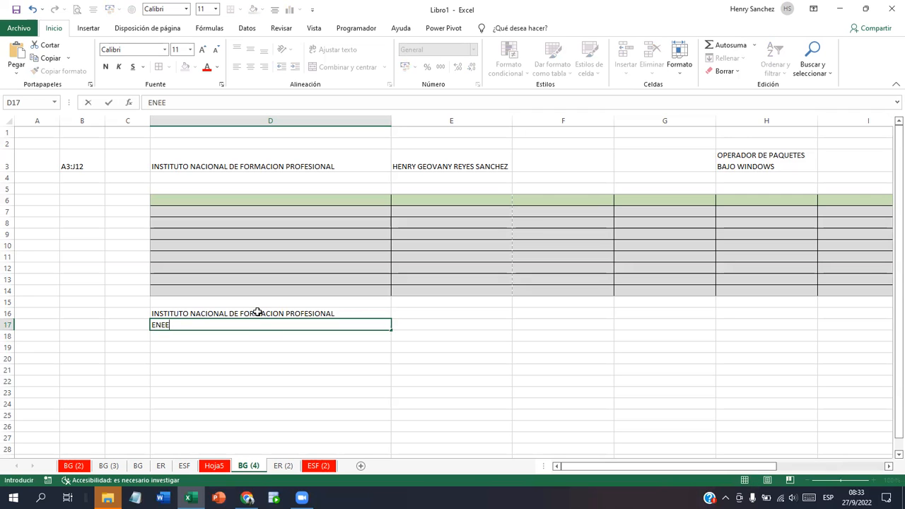
pyautogui.press('Return')
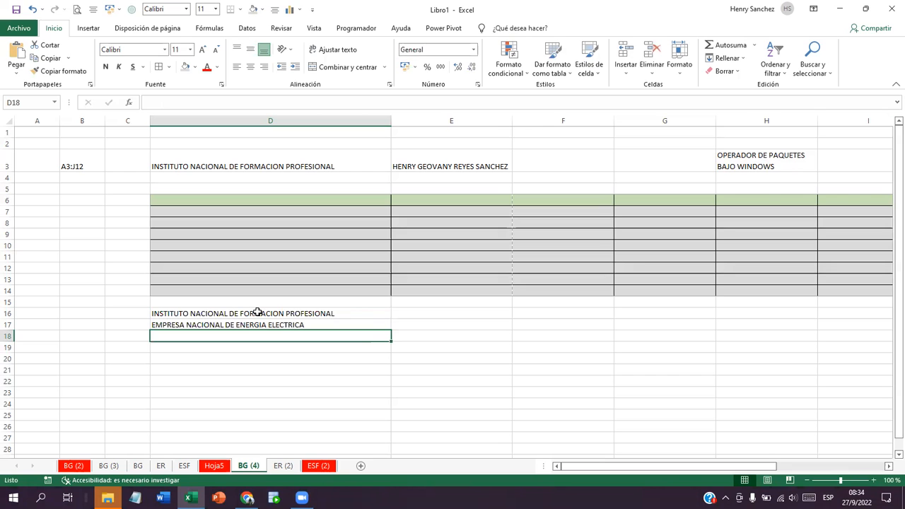
# Step: Type UNAH in D18, then delete it so D18 stays empty
pyautogui.write('UNAH')
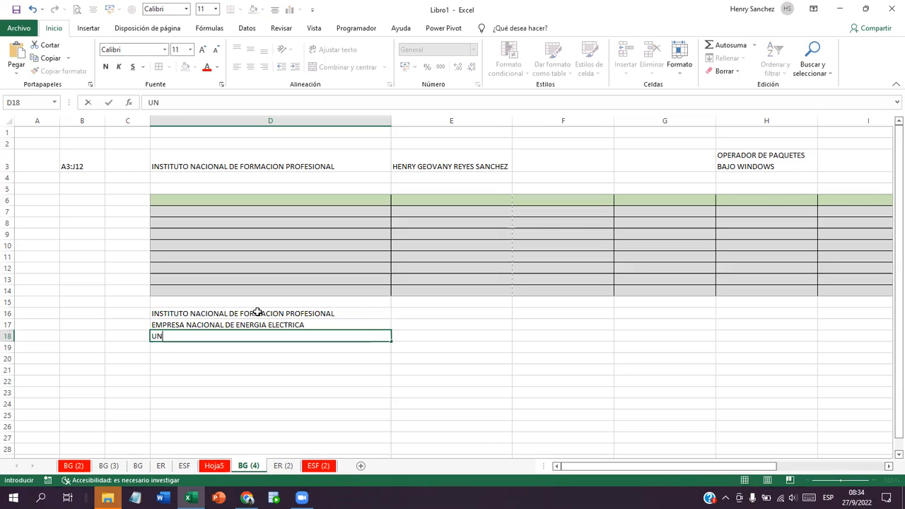
pyautogui.press('Return')
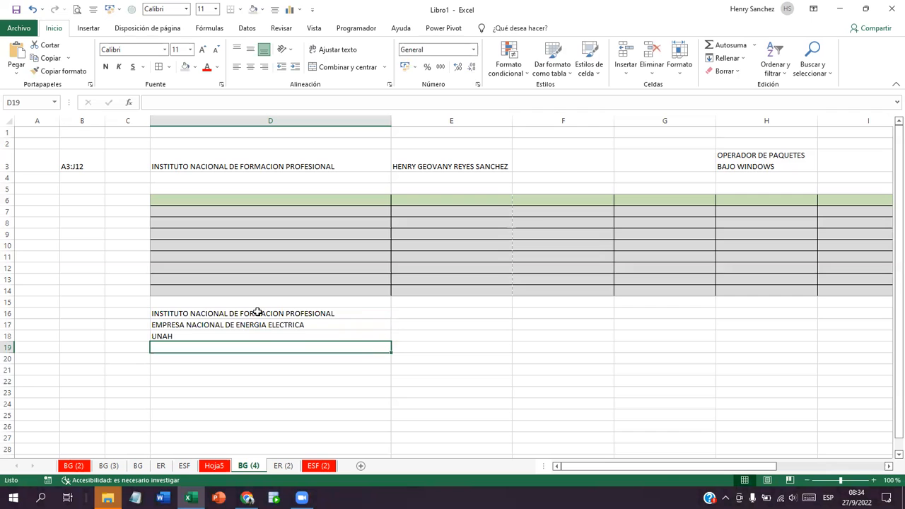
pyautogui.rightClick(177, 336)
pyautogui.click(174, 336)
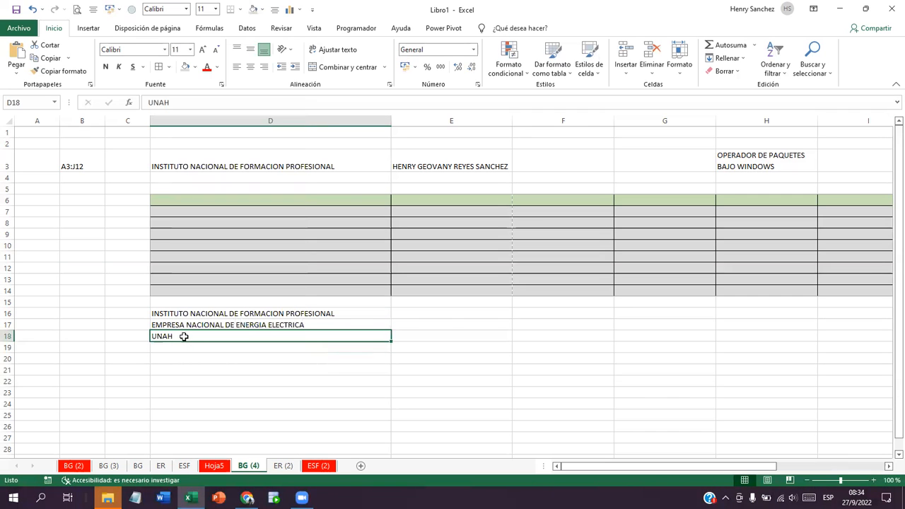
pyautogui.press('Delete')
# Step: Fill D18 with INSTITUTO NACIONAL DE FORMACION PROFESIONAL by accepting the autocomplete suggestion
pyautogui.click(189, 324)
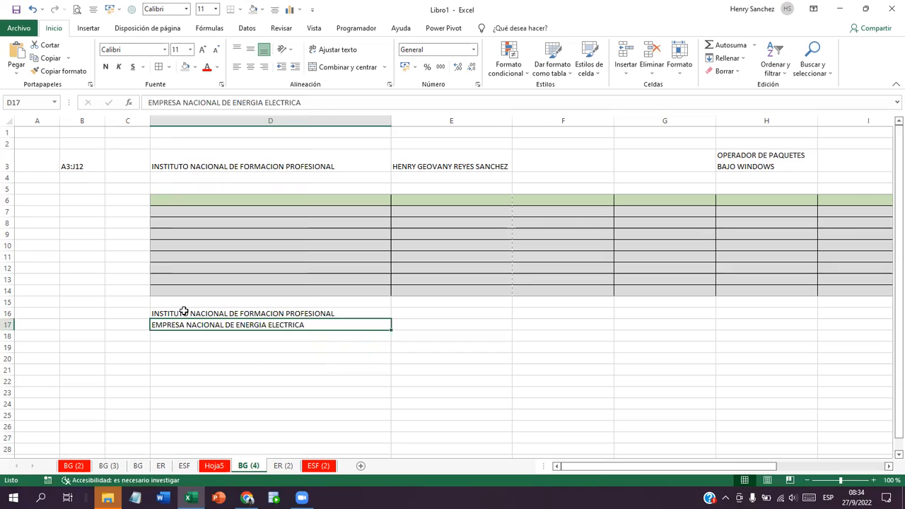
pyautogui.click(183, 312)
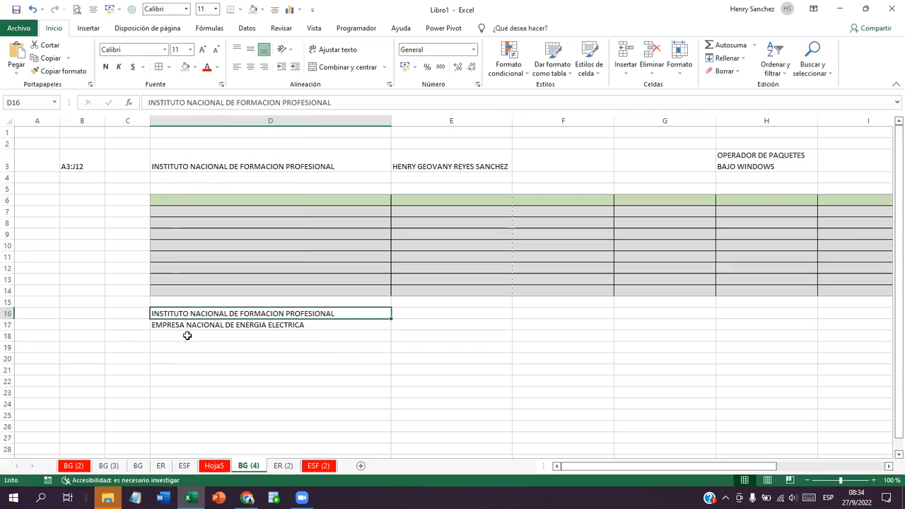
pyautogui.click(183, 337)
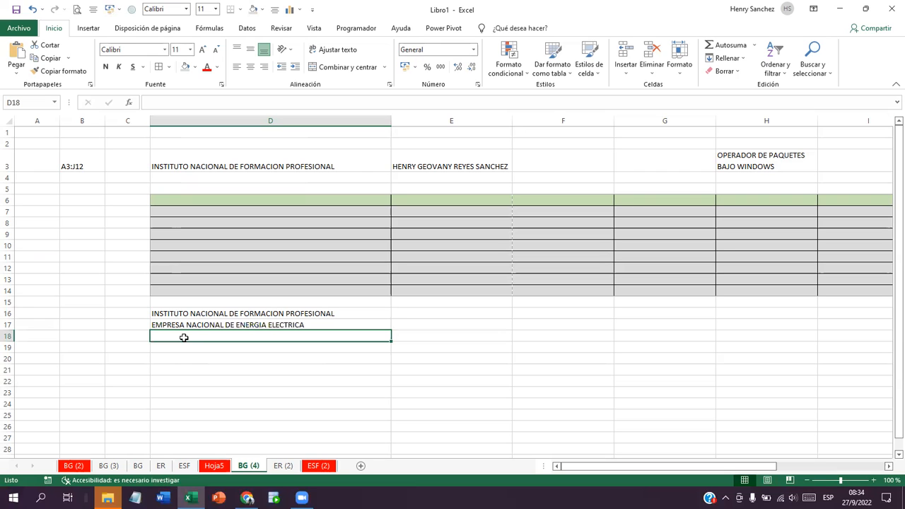
pyautogui.write('I')
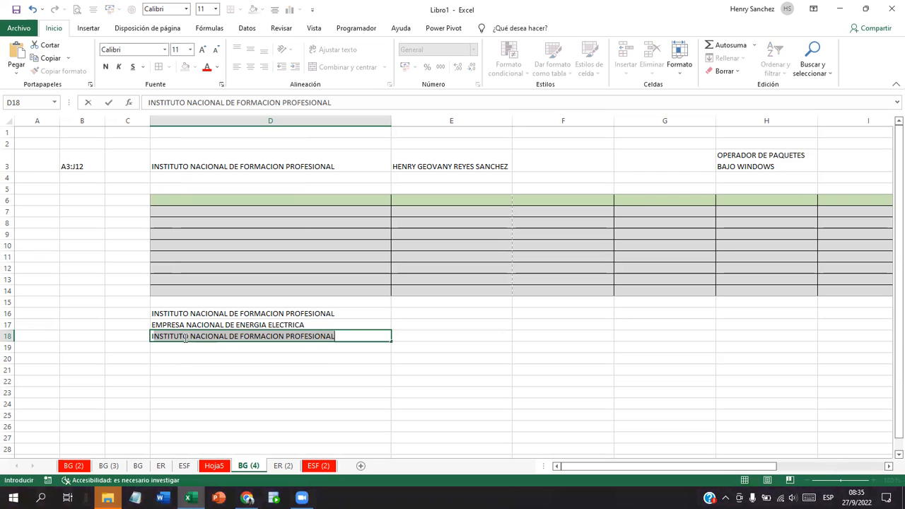
pyautogui.press('Return')
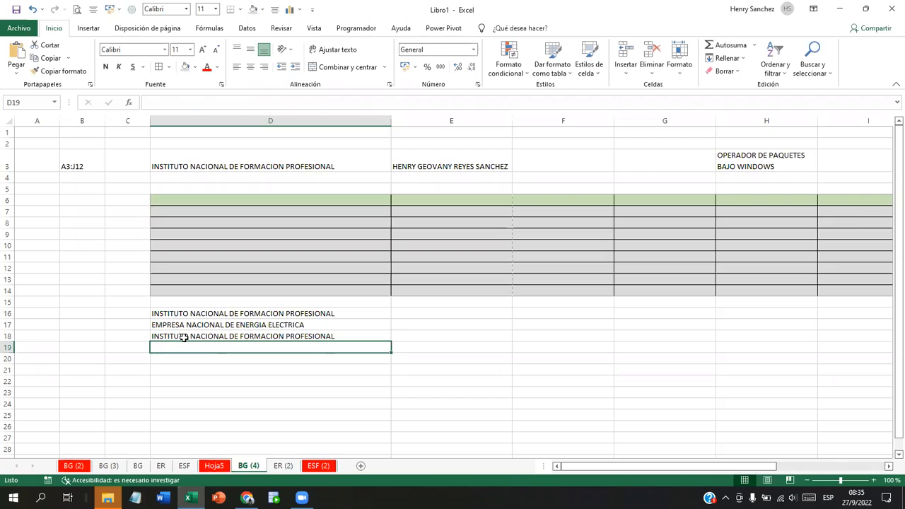
# Step: Type INSTITUTO AGRICOLA into D19, overriding the autocomplete suggestion
pyautogui.click(398, 311)
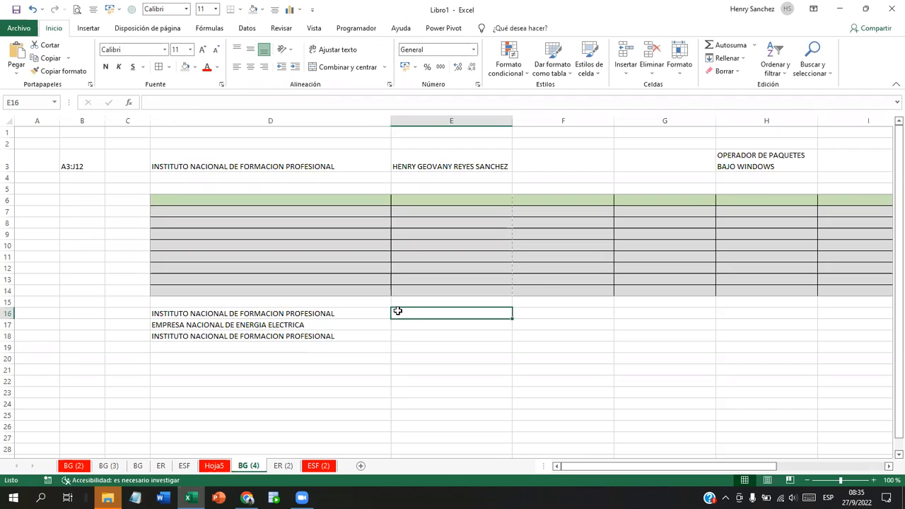
pyautogui.click(265, 347)
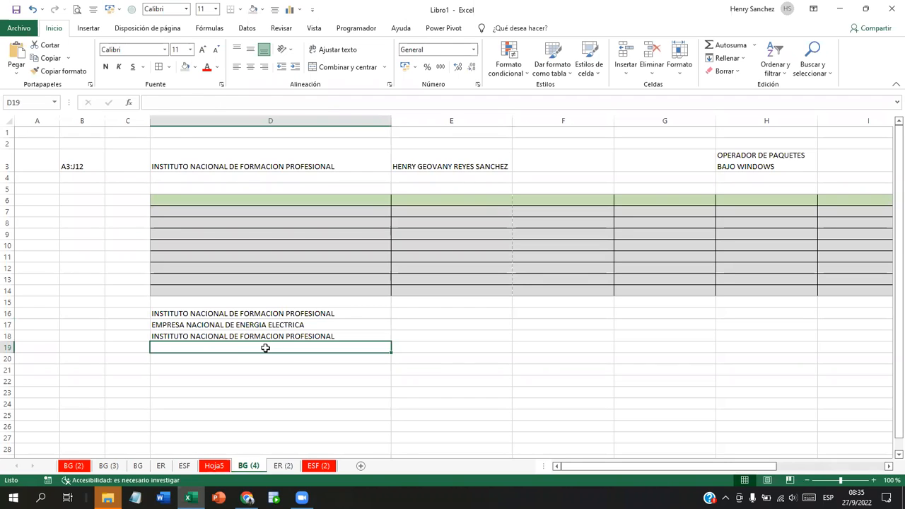
pyautogui.write('INSTITU')
pyautogui.press('BackSpace')
pyautogui.write('TO AGRI')
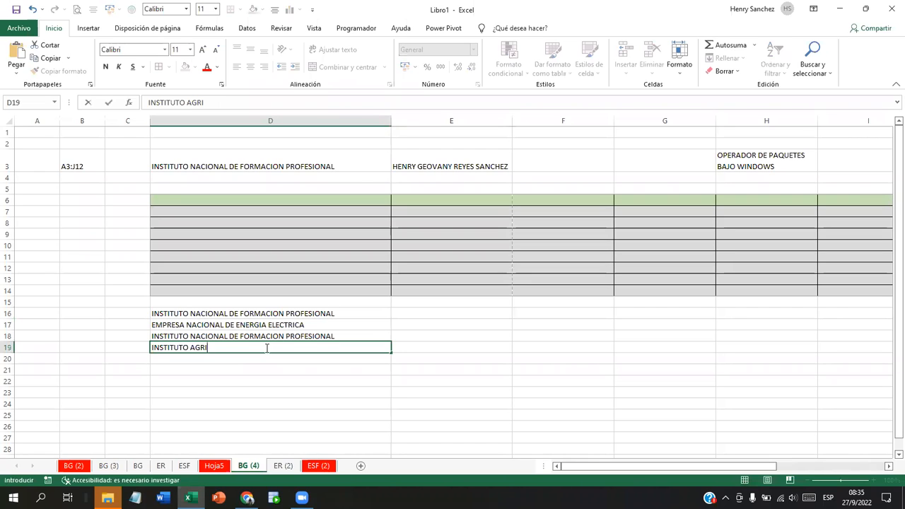
pyautogui.write('COLA')
pyautogui.press('Return')
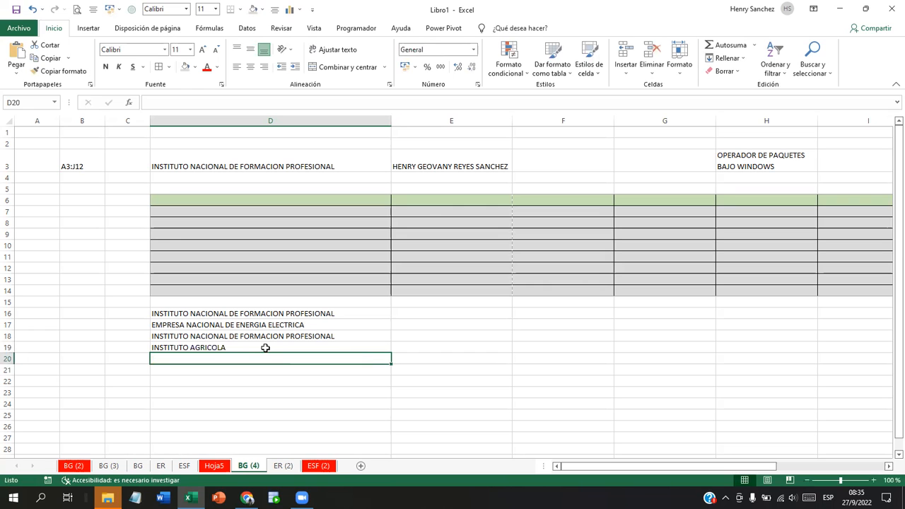
pyautogui.click(425, 312)
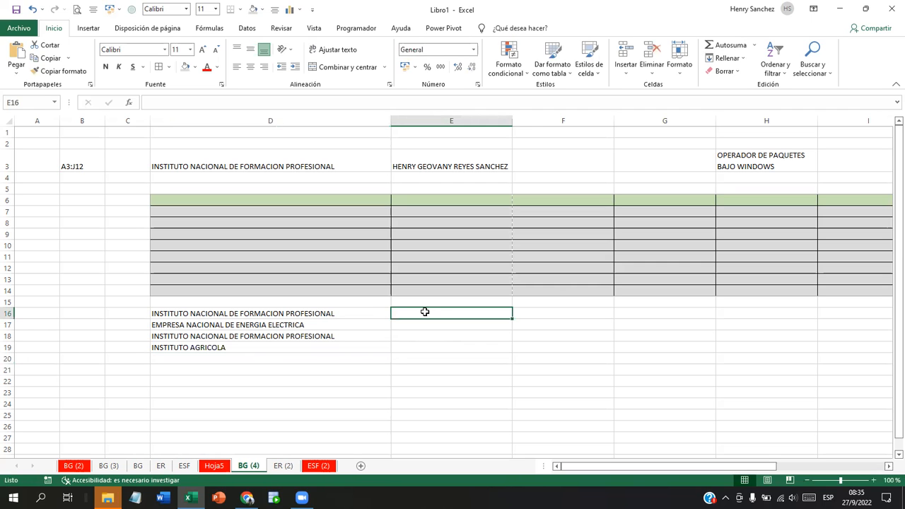
# Step: Enter 1 in E16 and 2 in E17
pyautogui.write('1')
pyautogui.press('Return')
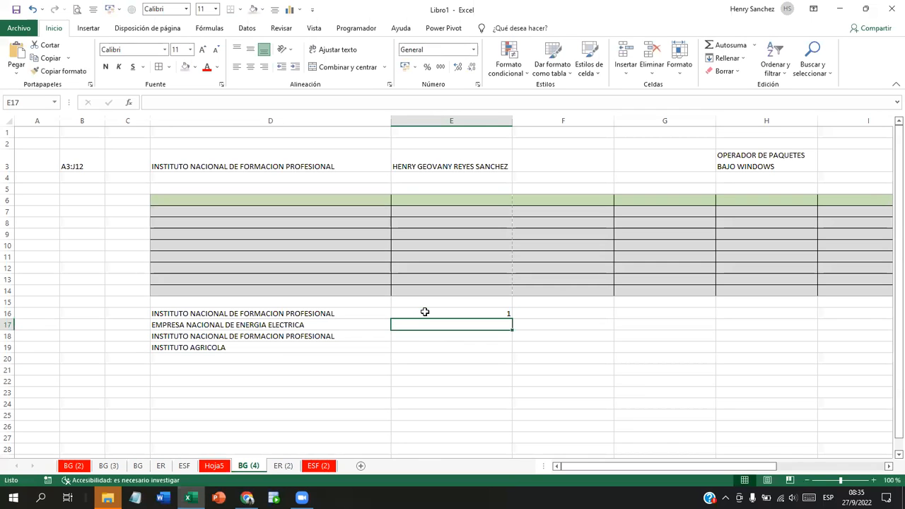
pyautogui.write('2')
pyautogui.press('Tab')
pyautogui.press('Up')
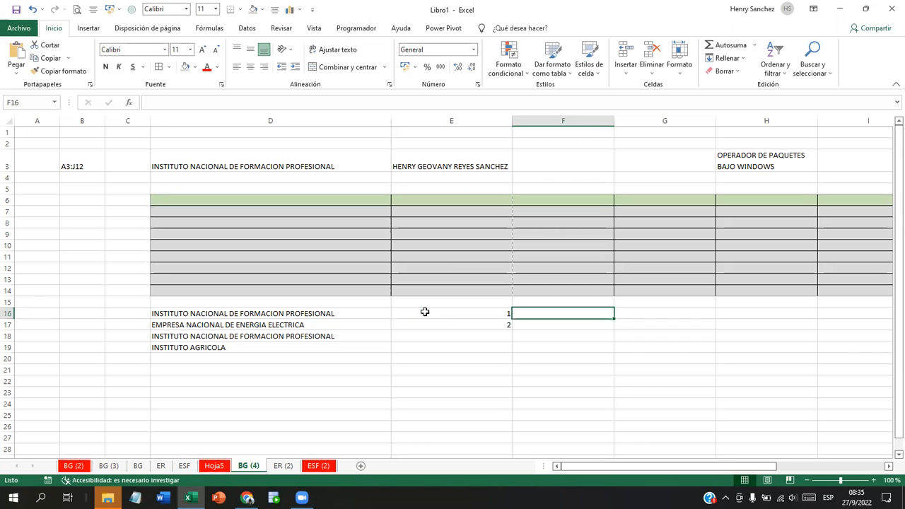
# Step: Type HOLA in F16, ENERO in G16 and the date 27/9/2022 in H16
pyautogui.write('HOLA')
pyautogui.press('Tab')
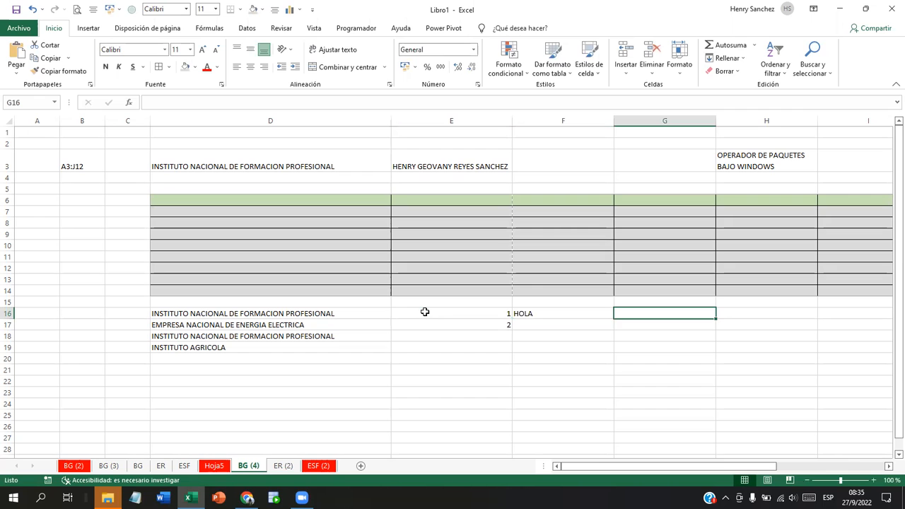
pyautogui.write('ENERO')
pyautogui.press('Tab')
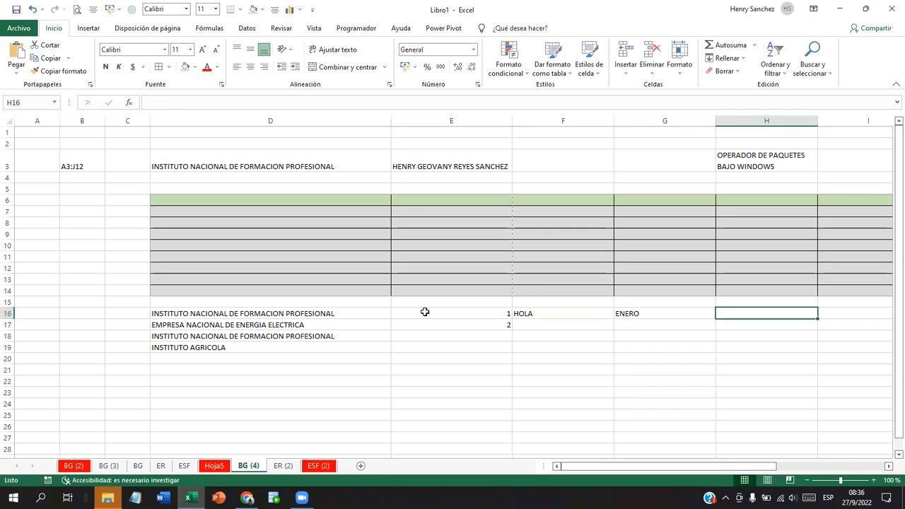
pyautogui.write('01')
pyautogui.press('BackSpace')
pyautogui.press('BackSpace')
pyautogui.write('27/9/')
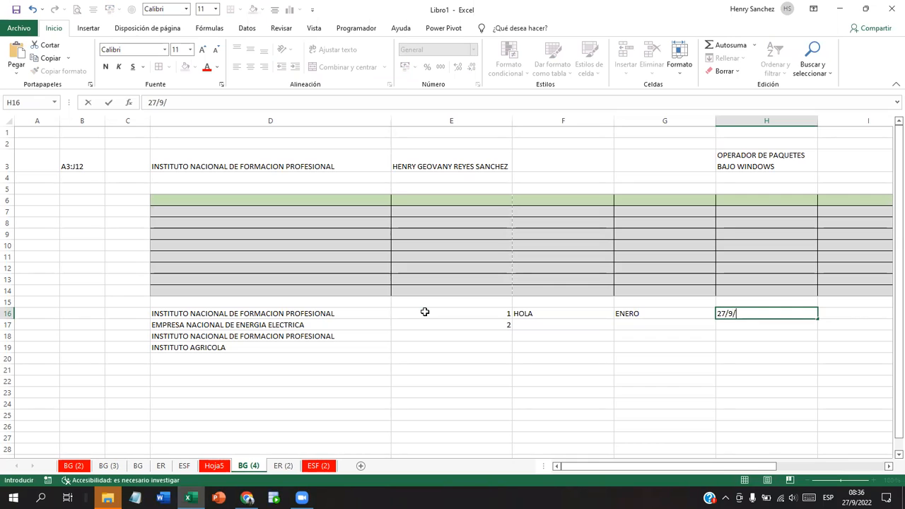
pyautogui.write('2022')
pyautogui.press('Return')
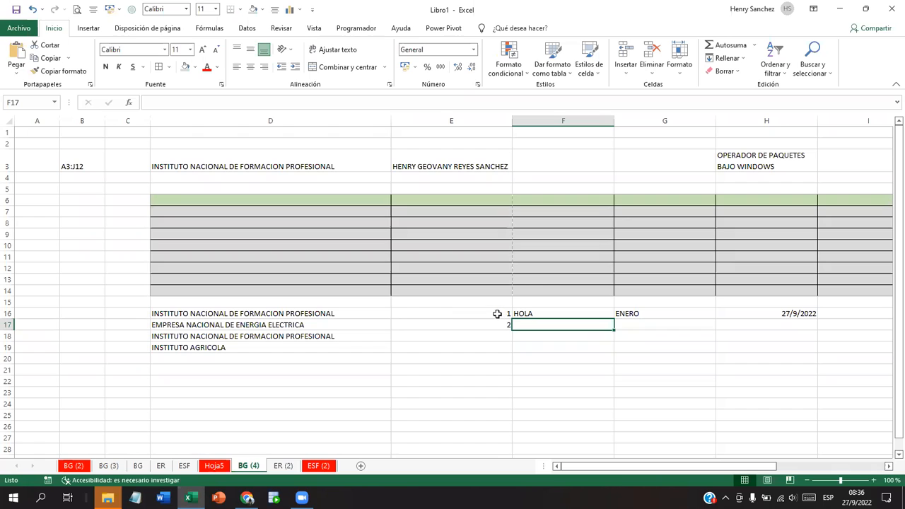
# Step: Select the 1 and 2 in E16:E17 and fill the series down column E
pyautogui.click(495, 315)
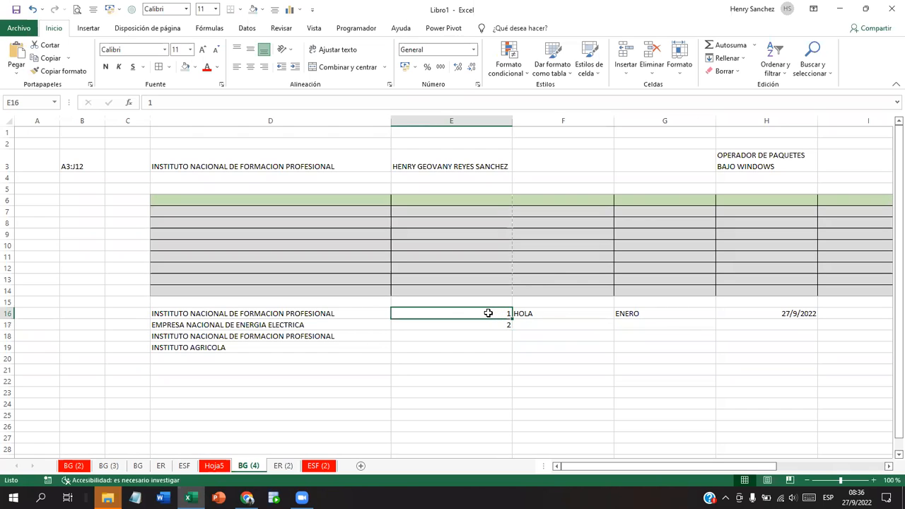
pyautogui.moveTo(490, 316); pyautogui.dragTo(490, 321)
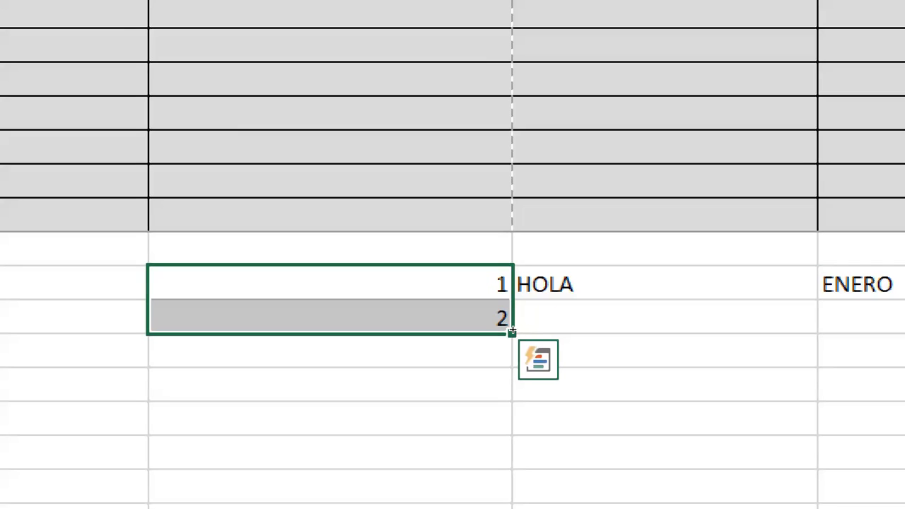
pyautogui.moveTo(512, 331); pyautogui.dragTo(508, 371)
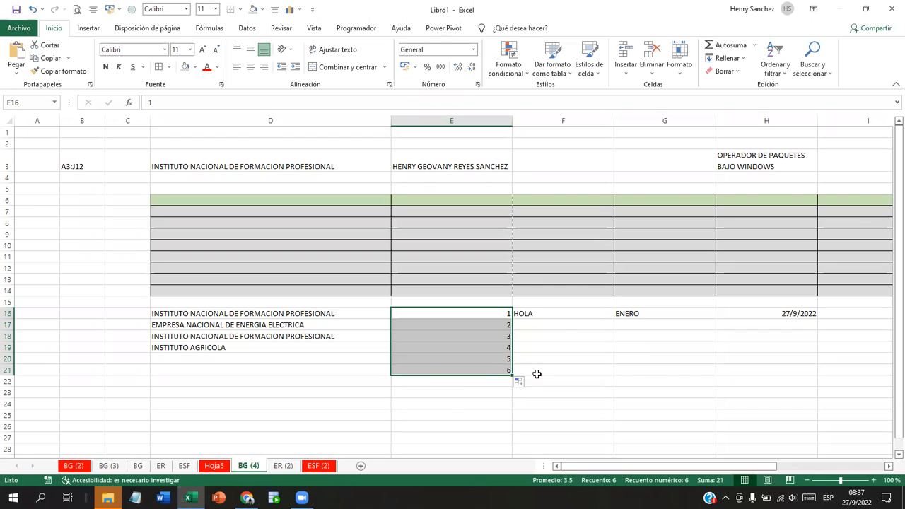
# Step: Clear the overshoot values in E18:E21 and refill the series to end at 4 in E19
pyautogui.click(440, 359)
pyautogui.press('Delete')
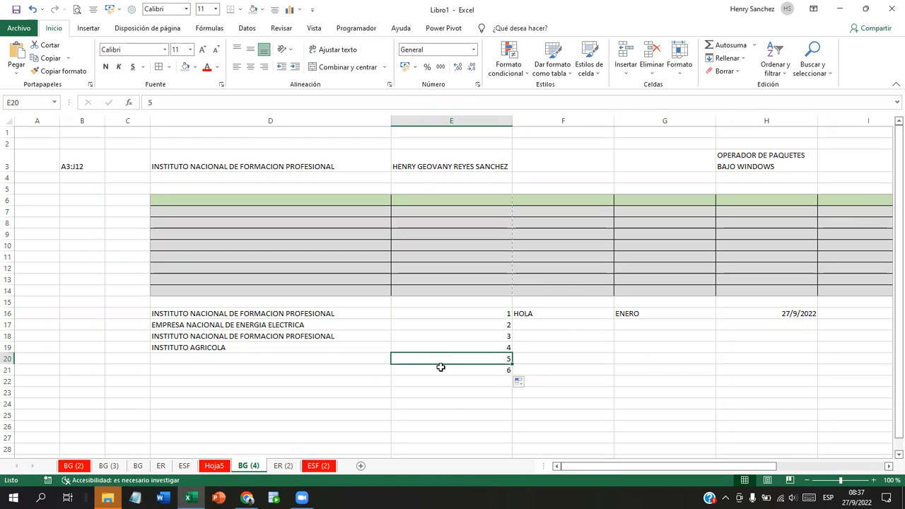
pyautogui.click(441, 367)
pyautogui.press('Delete')
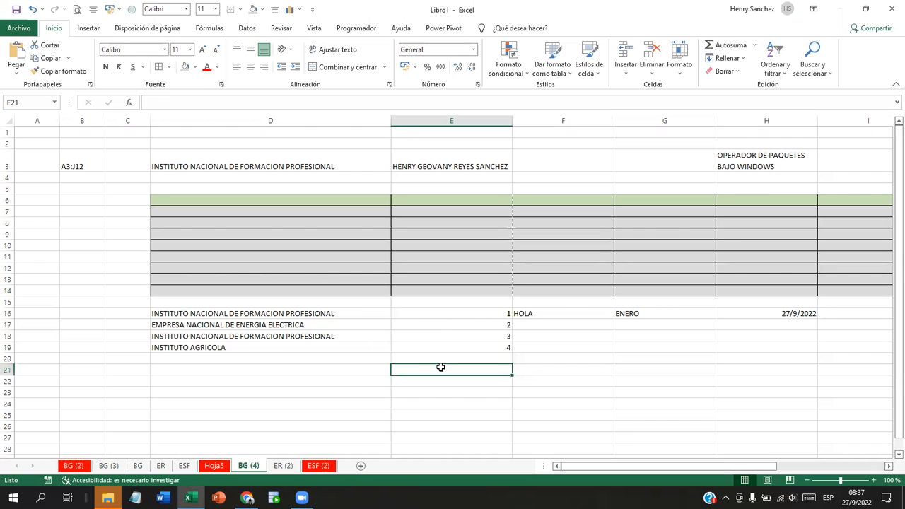
pyautogui.moveTo(477, 336)
pyautogui.mouseDown()
pyautogui.moveTo(480, 344)
pyautogui.moveTo(475, 315)
pyautogui.moveTo(476, 324)
pyautogui.mouseUp()
pyautogui.press('Delete')
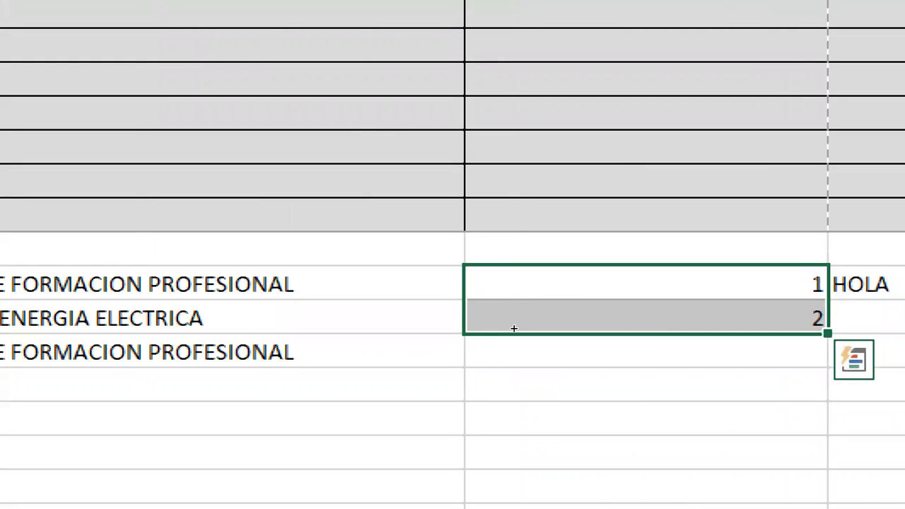
pyautogui.moveTo(828, 333); pyautogui.dragTo(828, 401)
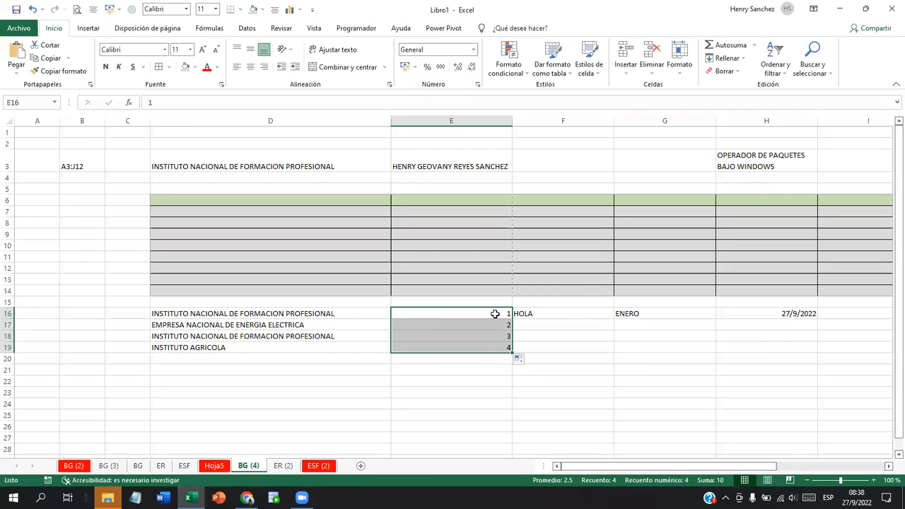
# Step: Drag HOLA's fill handle from F16 down to F19
pyautogui.click(545, 314)
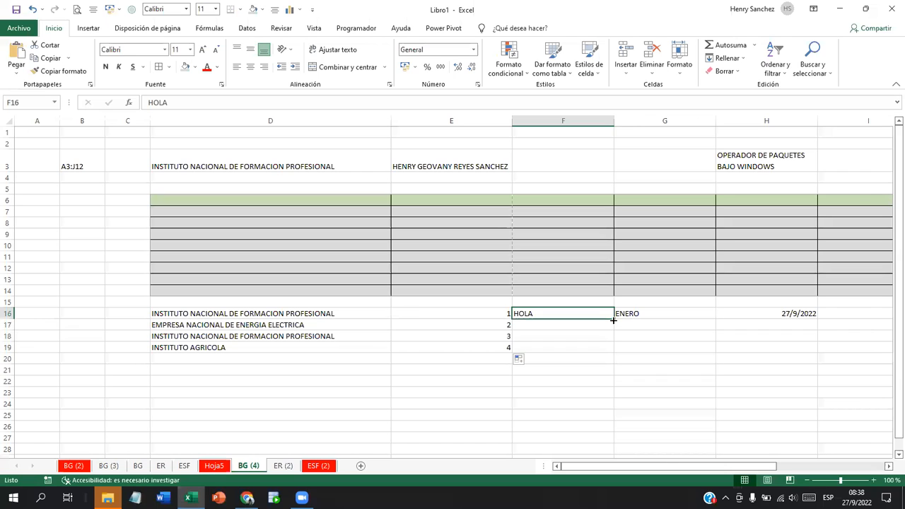
pyautogui.moveTo(613, 319); pyautogui.dragTo(610, 352)
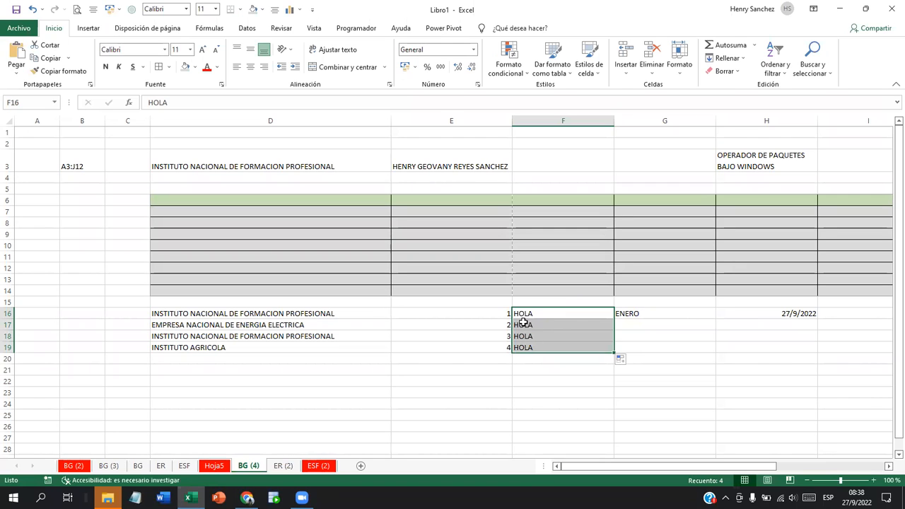
# Step: Drag ENERO's fill handle from G16 down to G21 to produce months through JUNIO
pyautogui.click(638, 315)
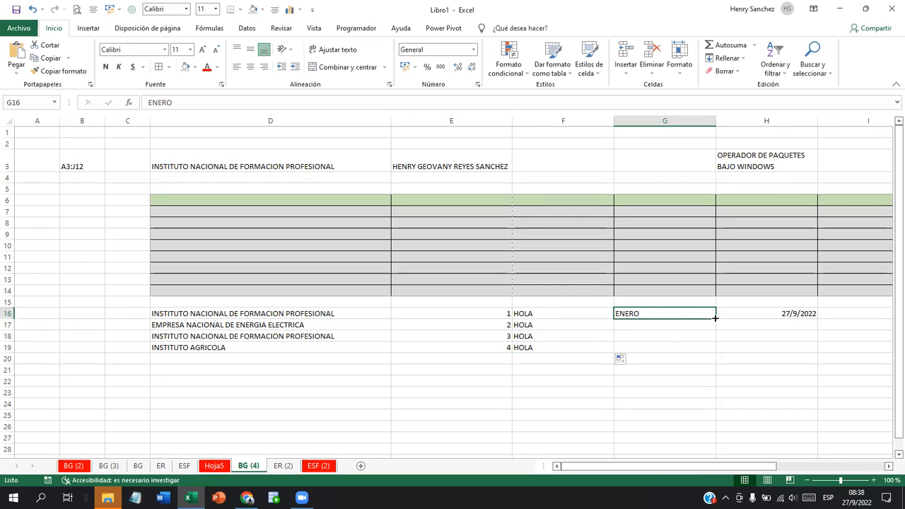
pyautogui.moveTo(715, 318); pyautogui.dragTo(715, 375)
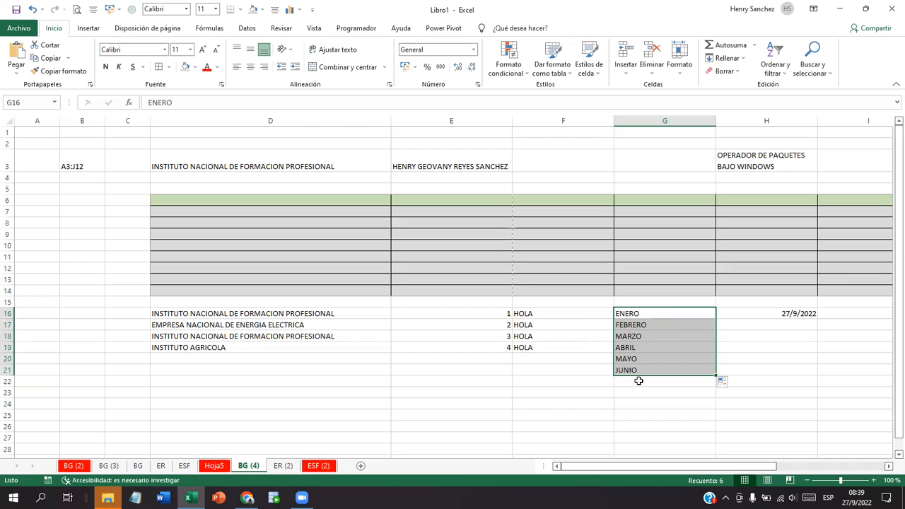
# Step: Fill 27/9/2022 from H16 down to H21, giving consecutive days through 2/10/2022
pyautogui.click(738, 318)
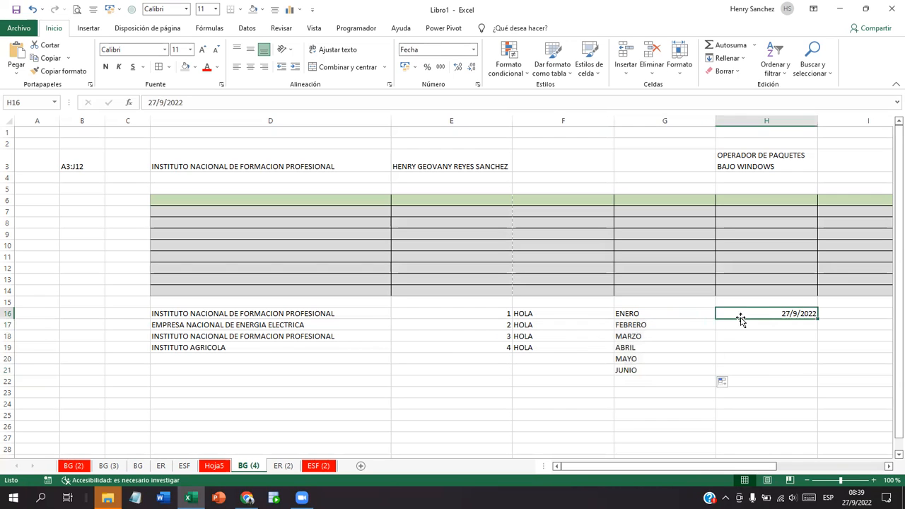
pyautogui.moveTo(817, 322); pyautogui.dragTo(816, 375)
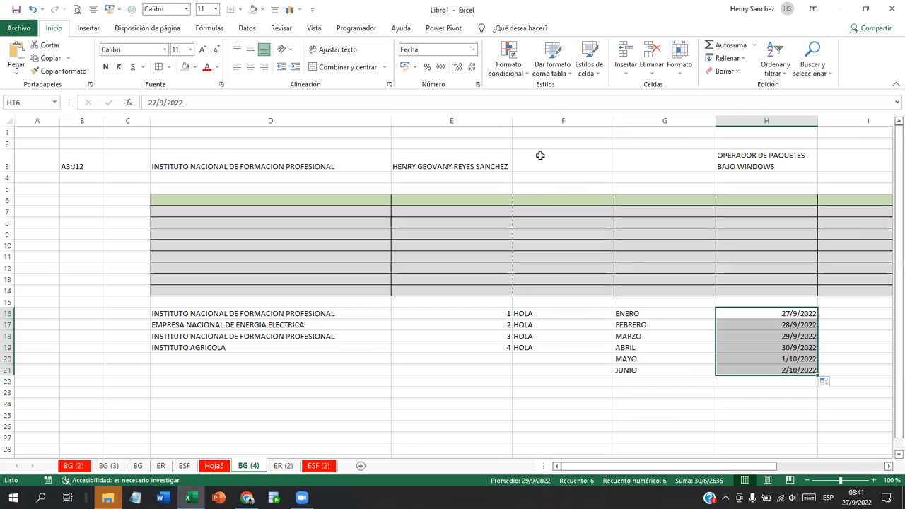
pyautogui.click(547, 166)
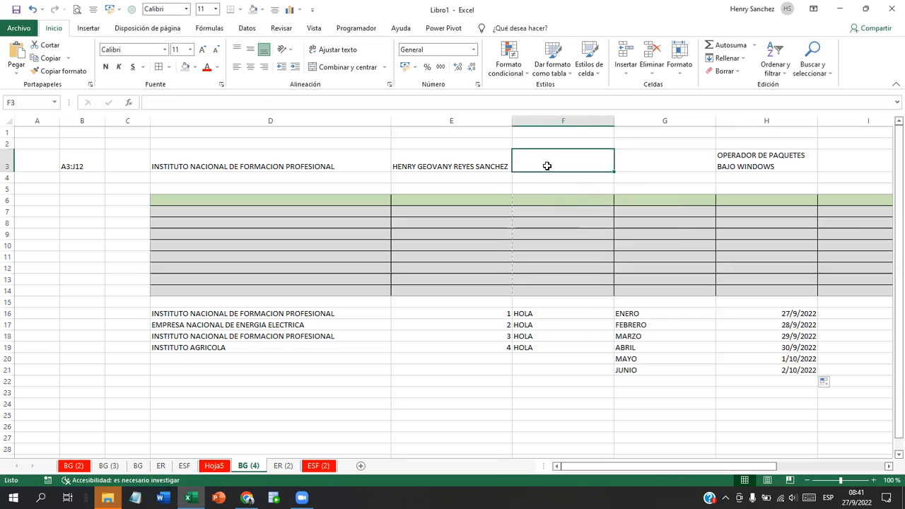
pyautogui.click(488, 160)
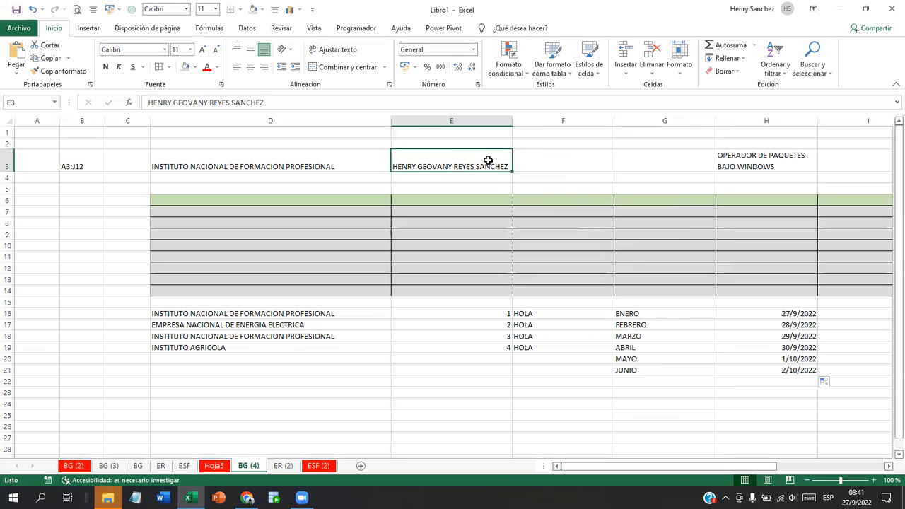